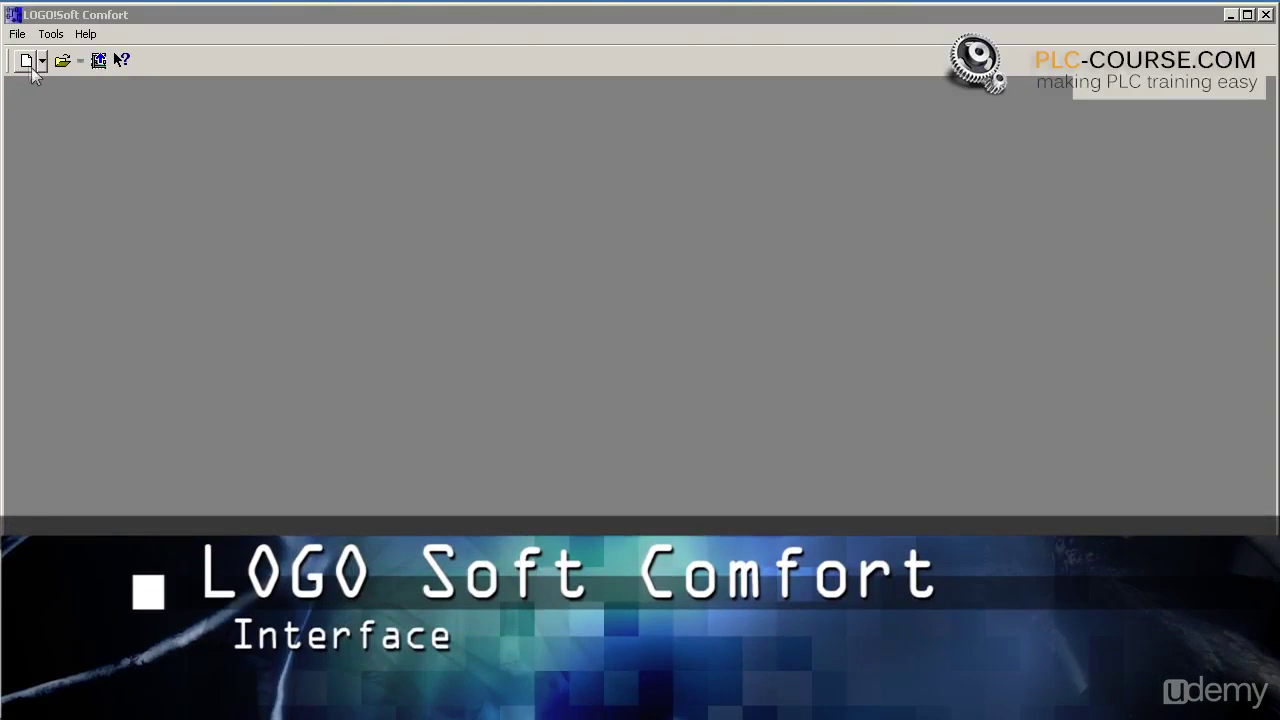
# Create a new blank circuit diagram, Circuit Diagram3, from the New toolbar button
pyautogui.click(27, 63)
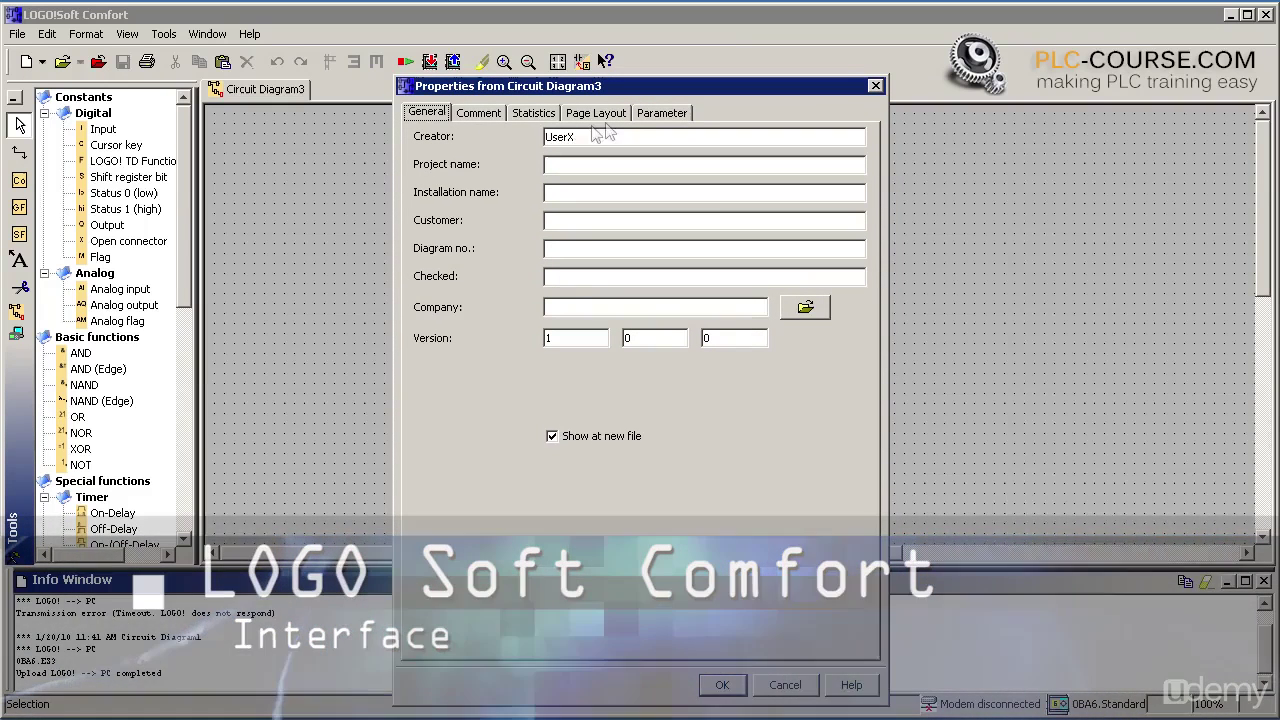
# Replace the Creator with the author's name and set the project name to 'projekt wstepny'
pyautogui.doubleClick(570, 136)
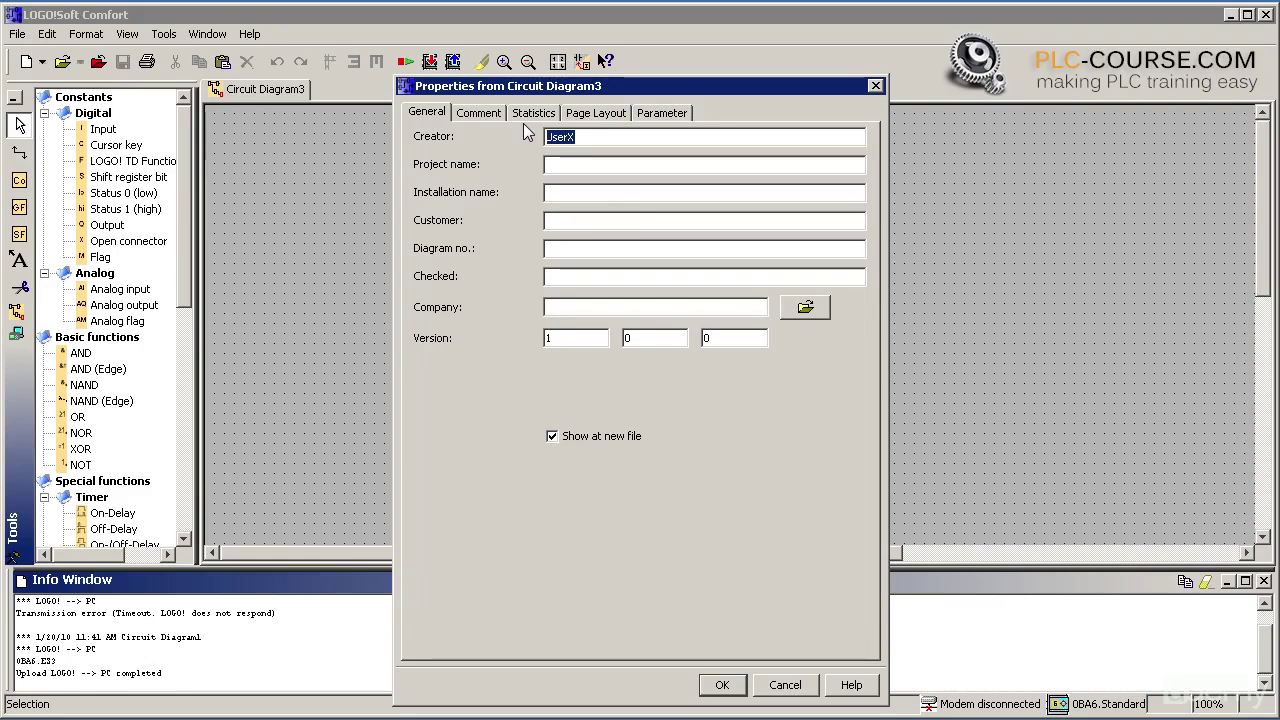
pyautogui.write('szymon')
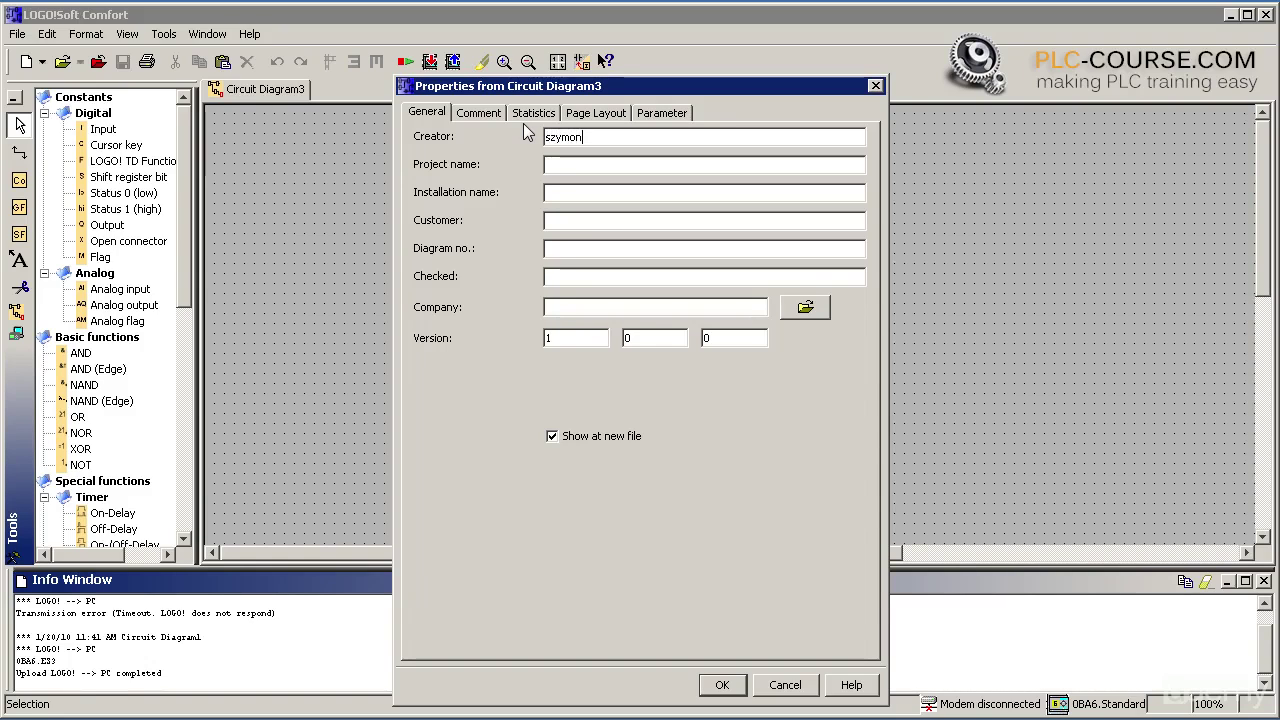
pyautogui.click(573, 165)
pyautogui.write('project')
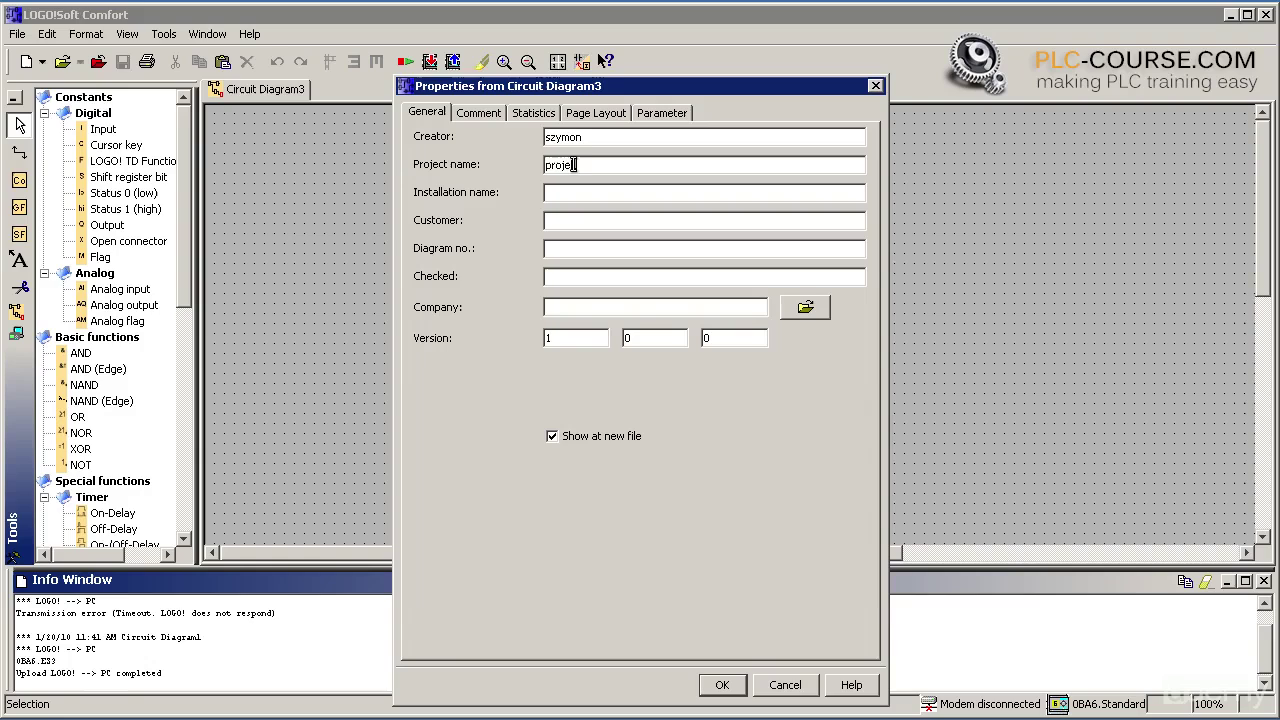
pyautogui.write(' ws')
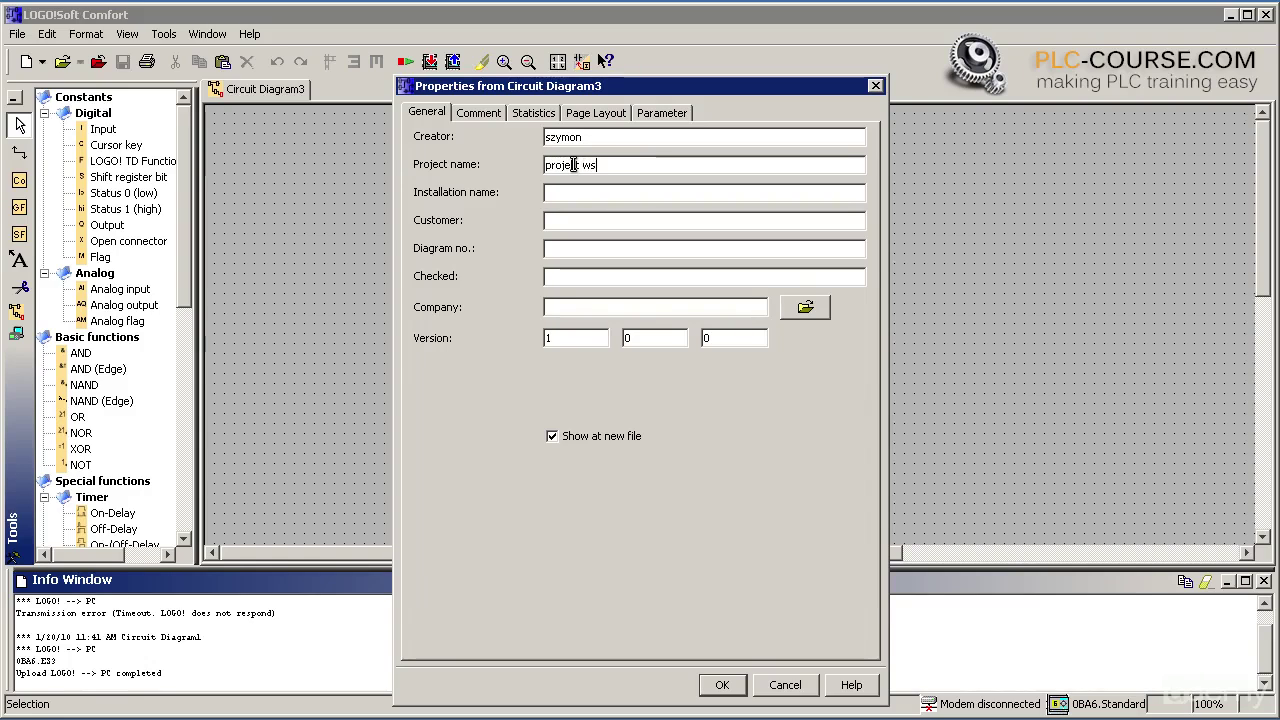
pyautogui.write('tepny')
pyautogui.press('Return')
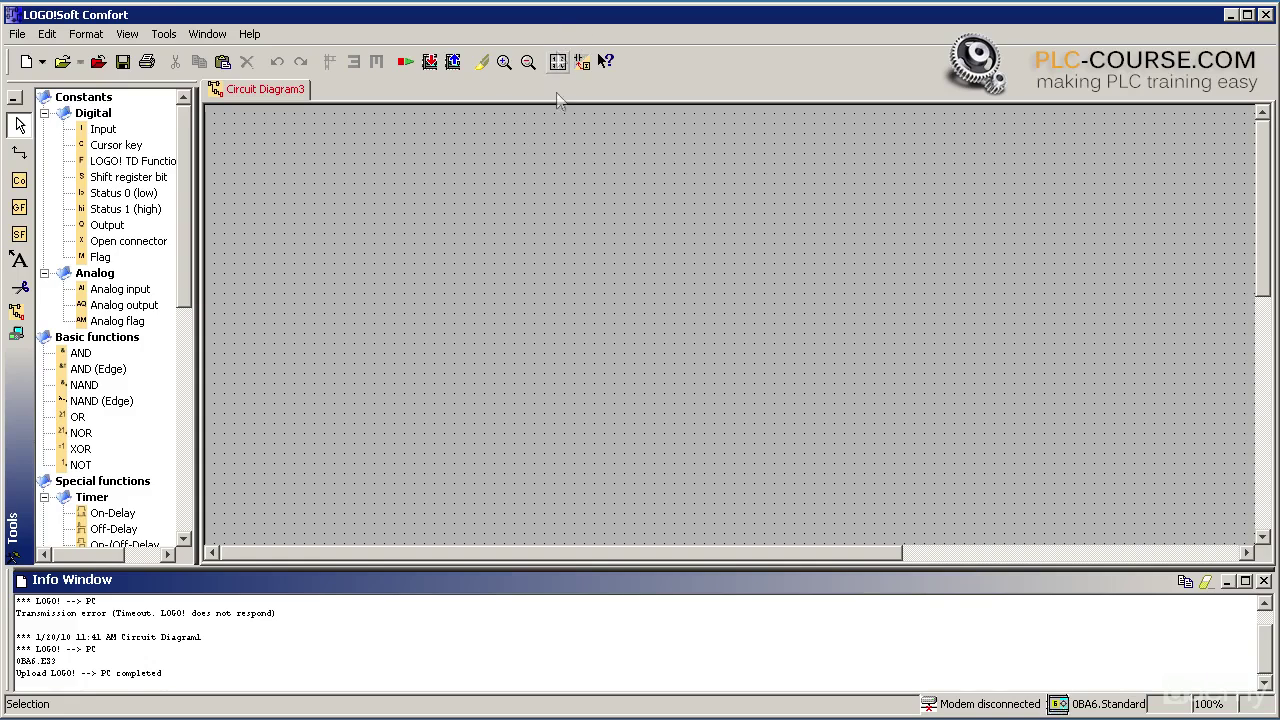
# Widen the catalog panel and show the Constants, Basic Functions and Special Functions block groups
pyautogui.moveTo(201, 171); pyautogui.dragTo(262, 169)
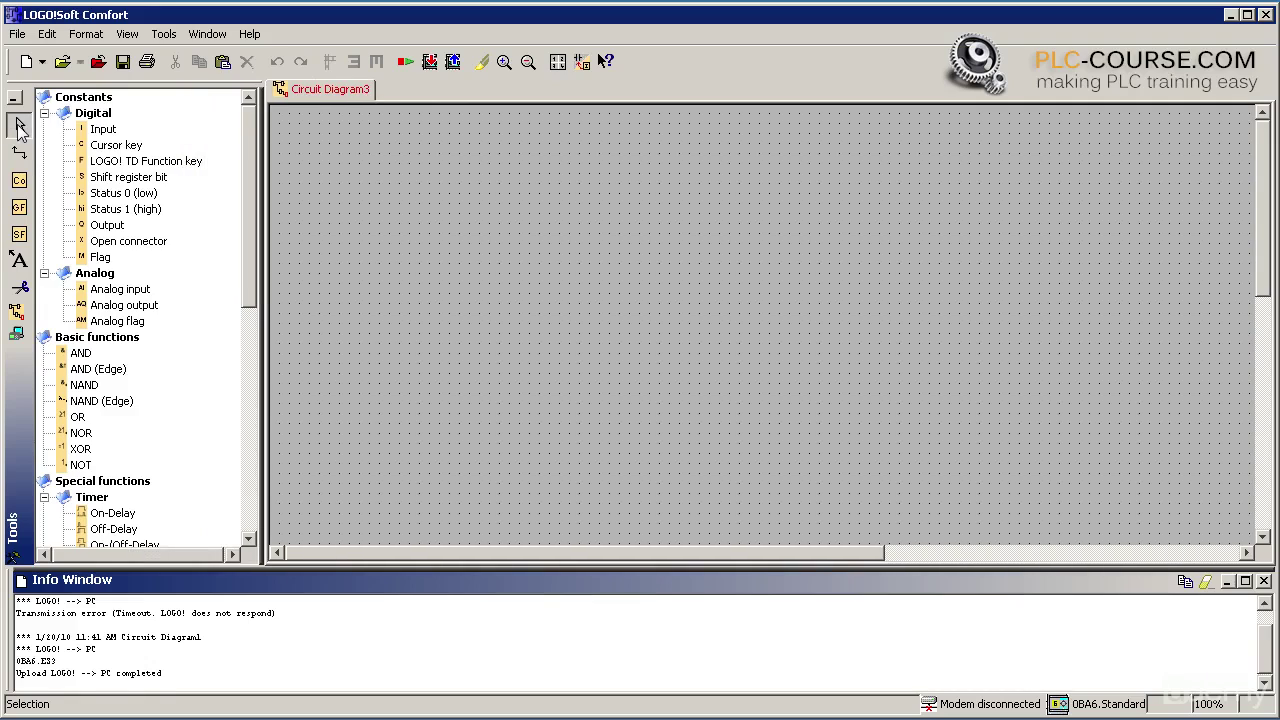
pyautogui.click(20, 183)
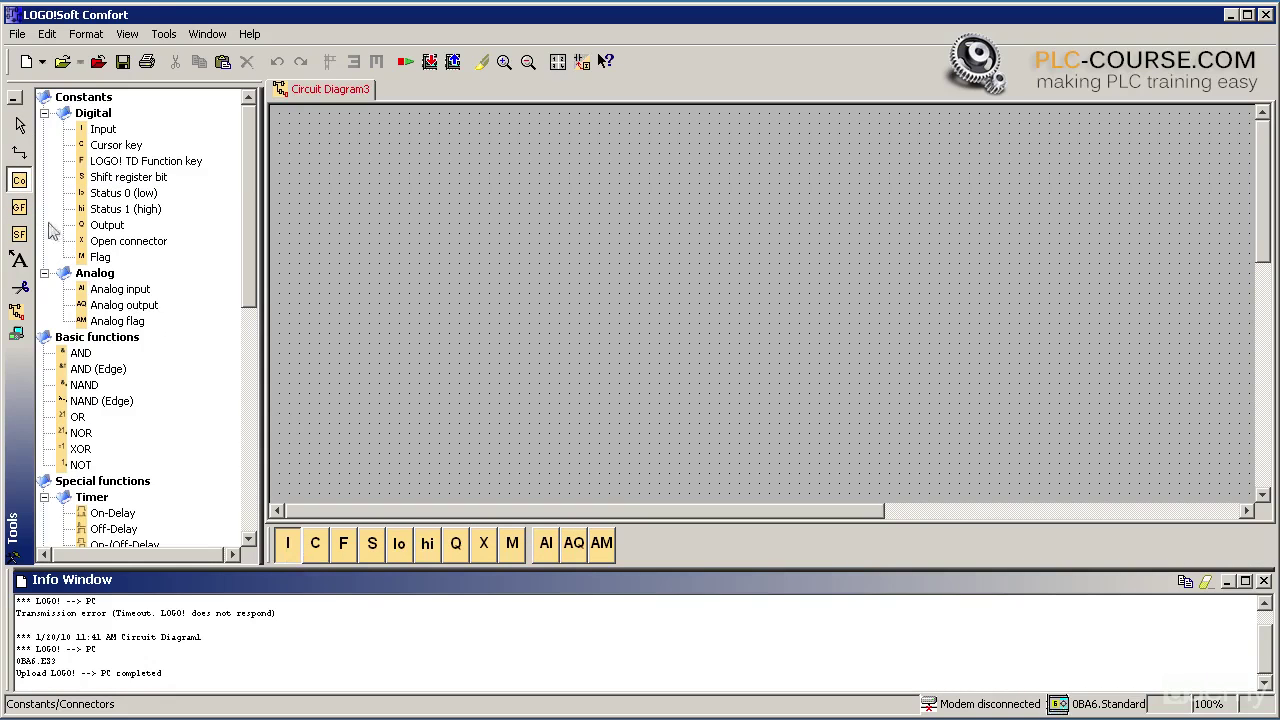
pyautogui.click(19, 209)
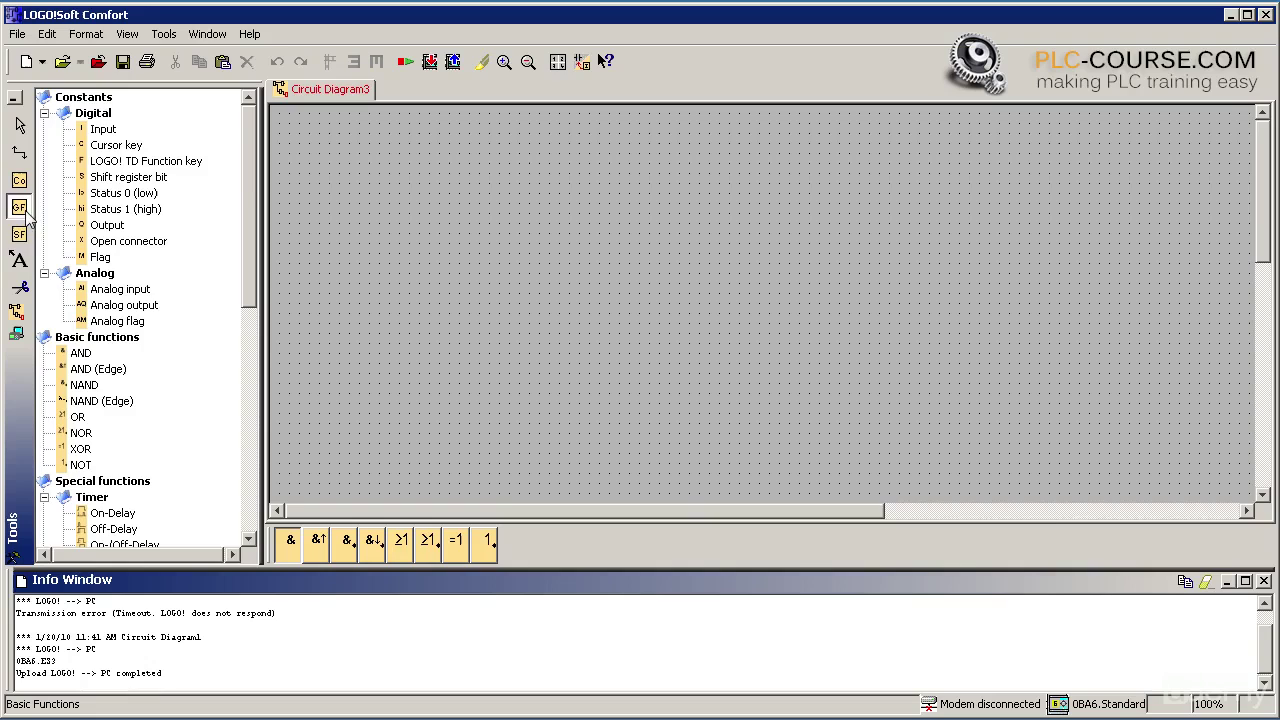
pyautogui.click(21, 235)
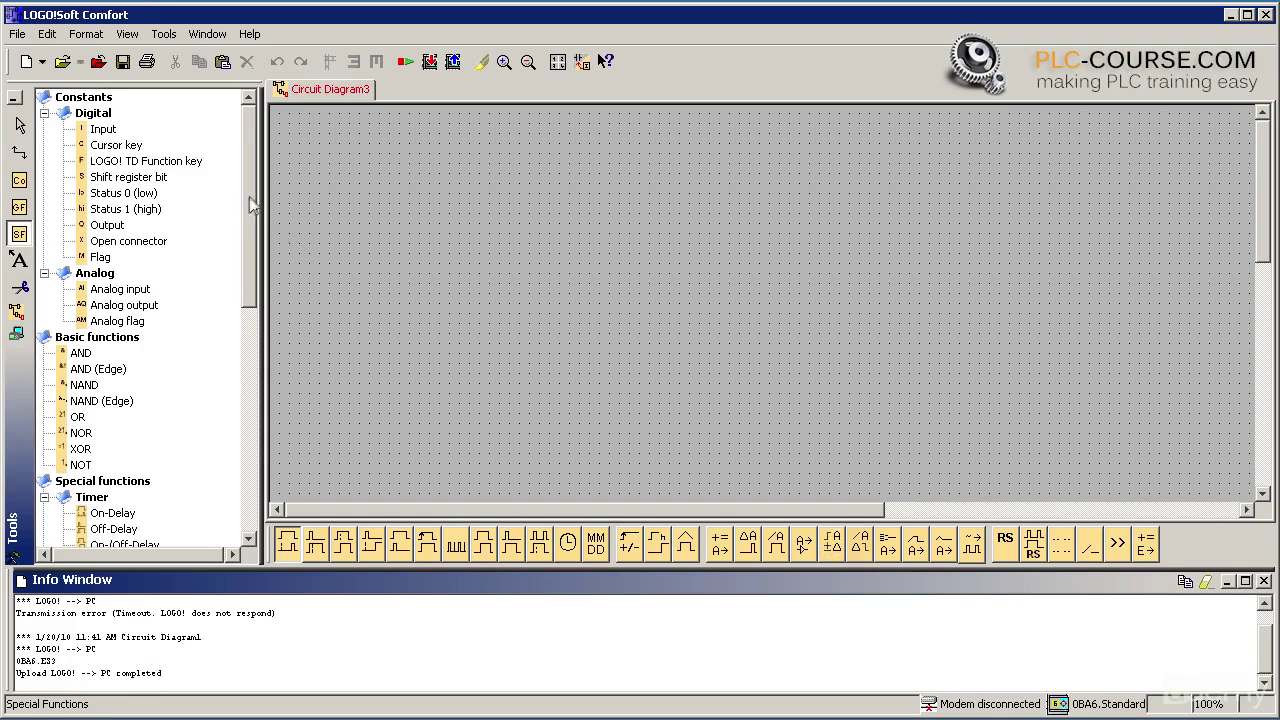
pyautogui.moveTo(265, 196); pyautogui.dragTo(230, 202)
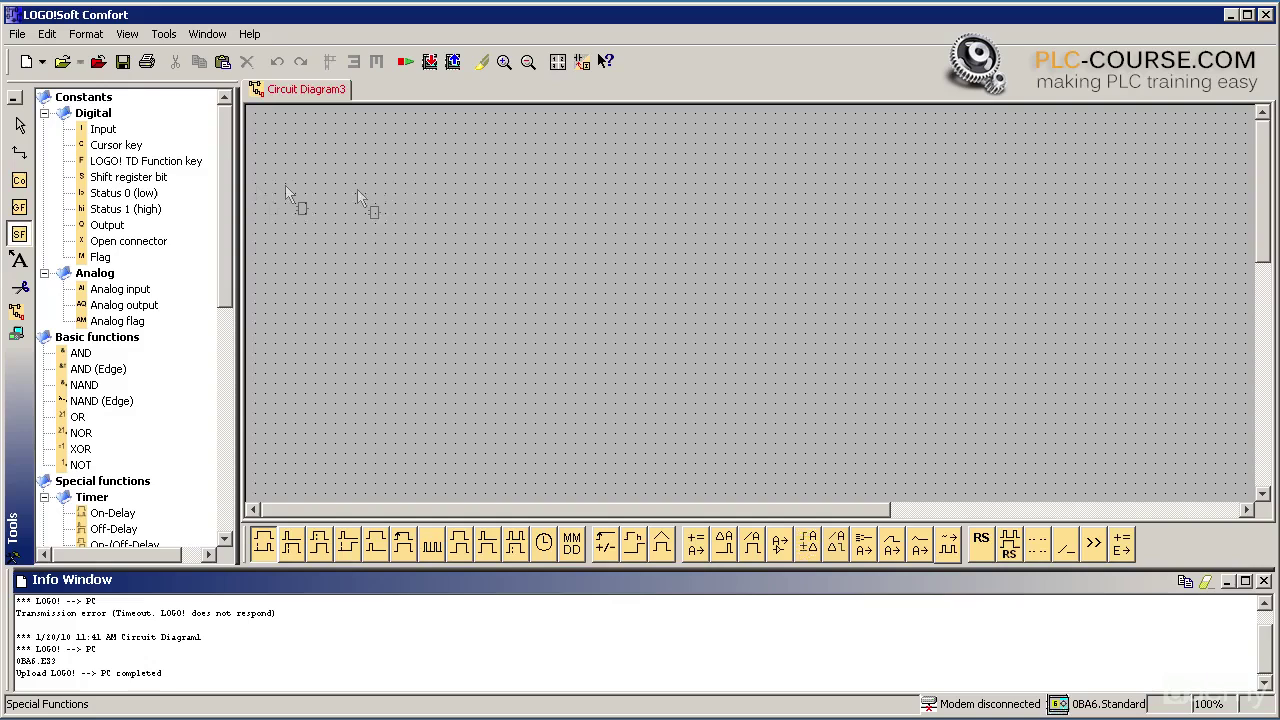
# Place four digital input blocks, I1 through I4, on the diagram
pyautogui.click(112, 132)
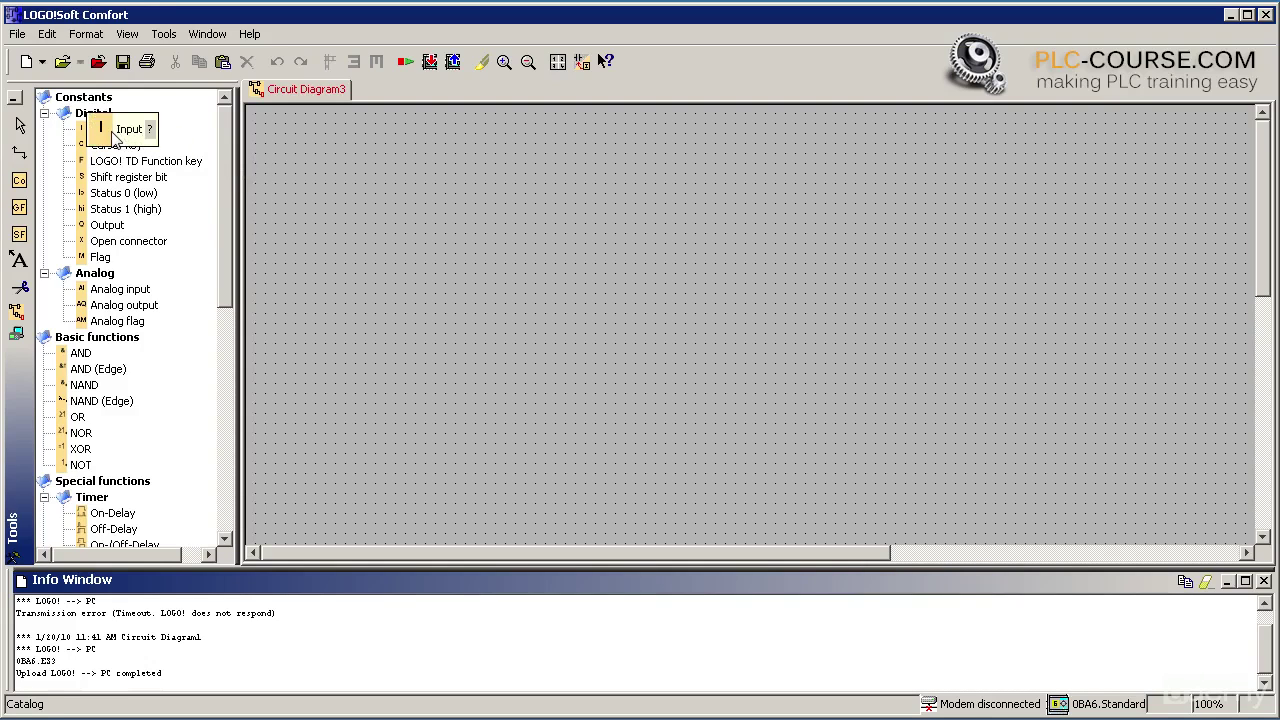
pyautogui.moveTo(113, 138); pyautogui.dragTo(424, 186)
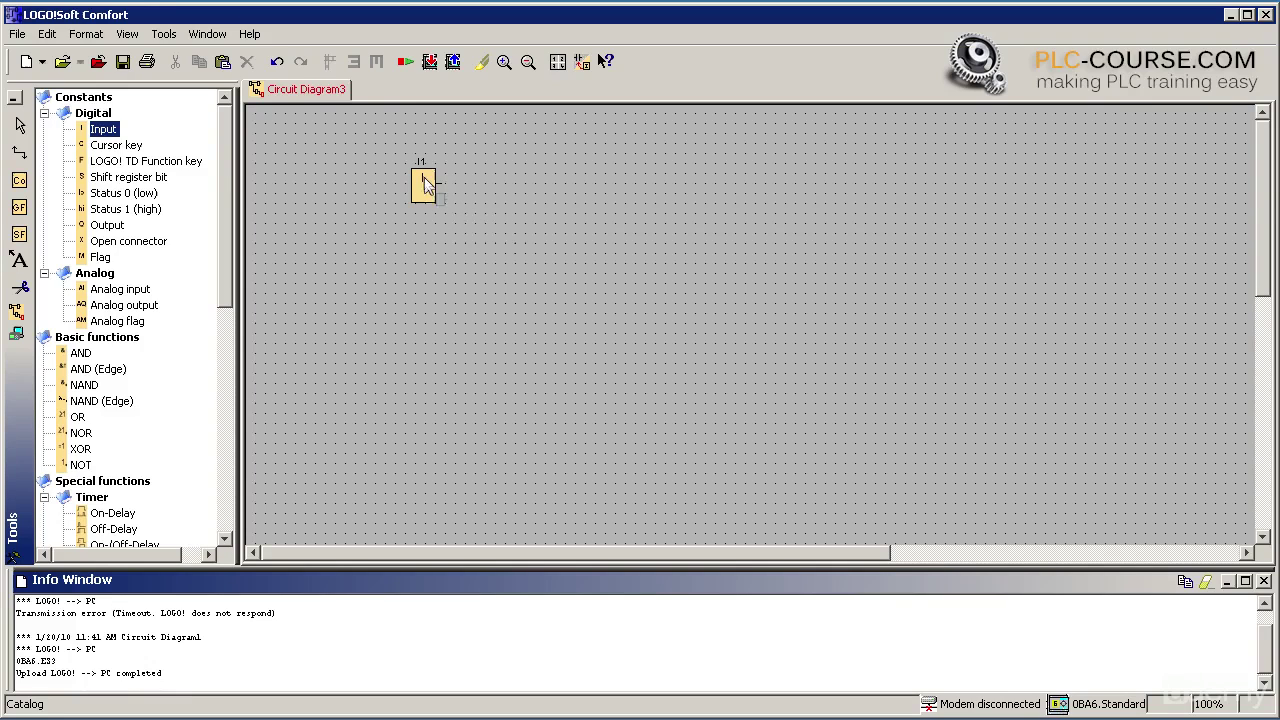
pyautogui.click(463, 305)
pyautogui.click(503, 375)
pyautogui.click(443, 375)
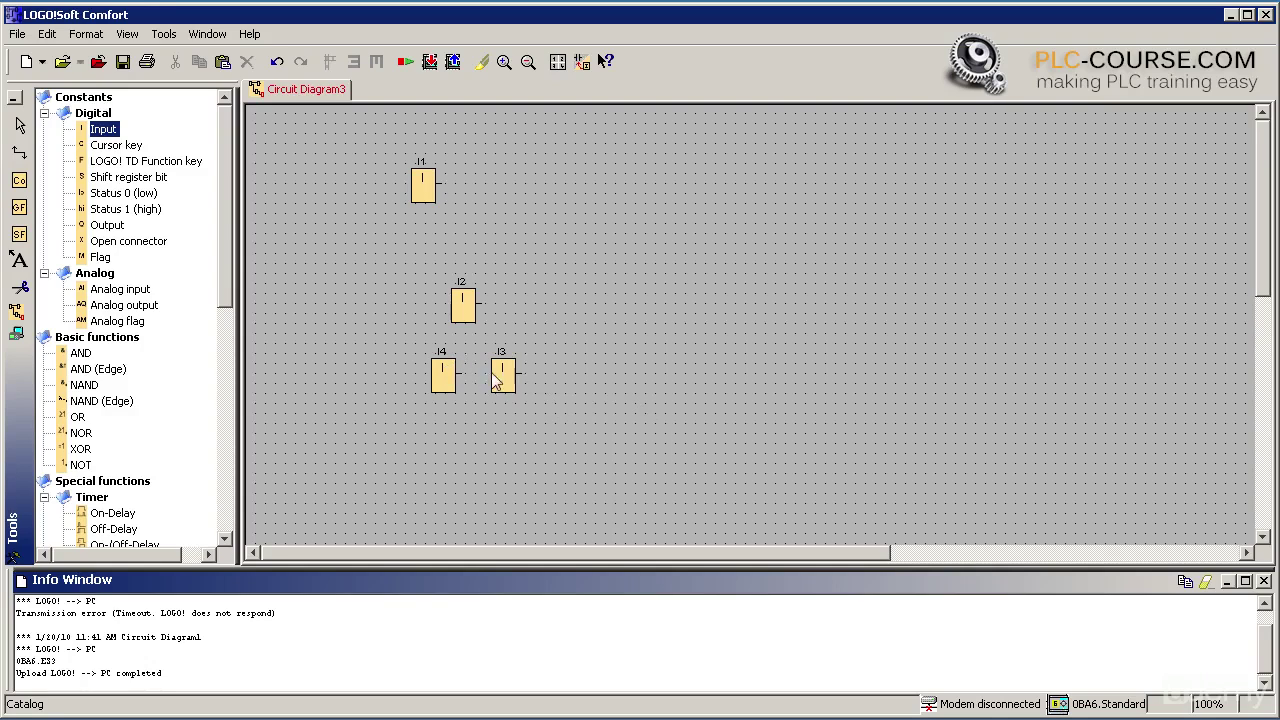
# Delete input blocks I2, I3 and I4, leaving only I1
pyautogui.rightClick(464, 315)
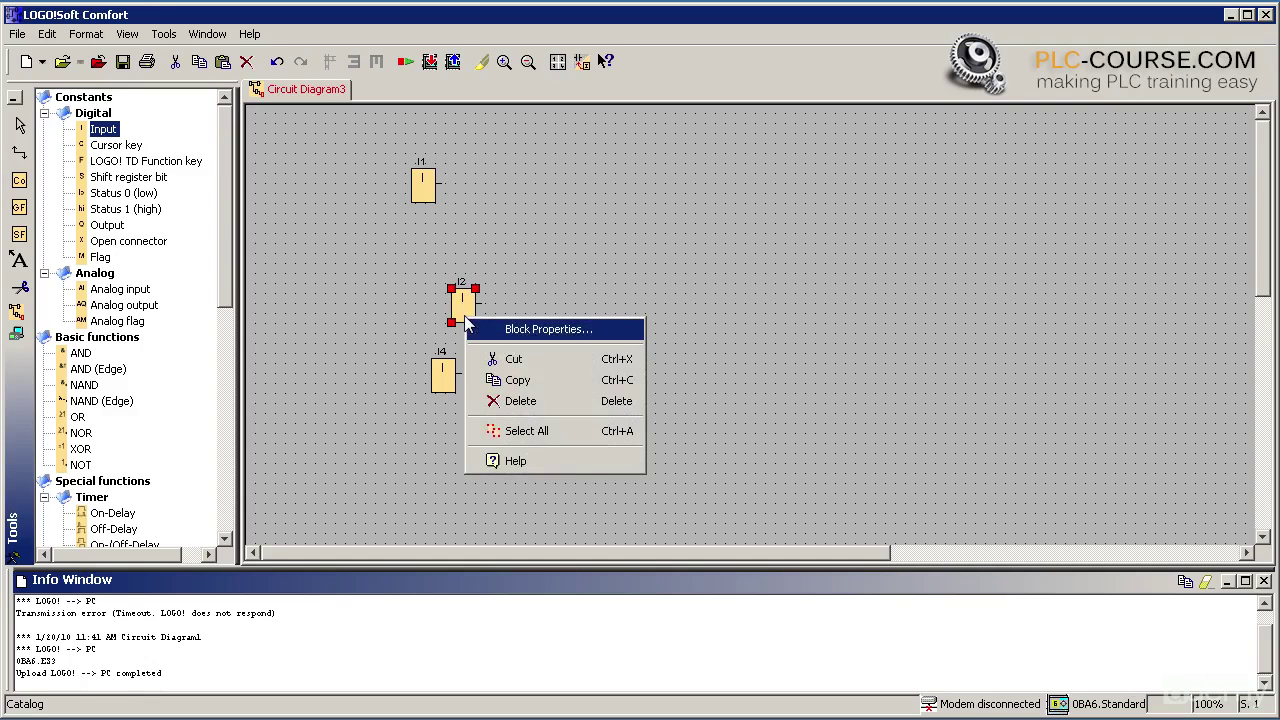
pyautogui.click(536, 402)
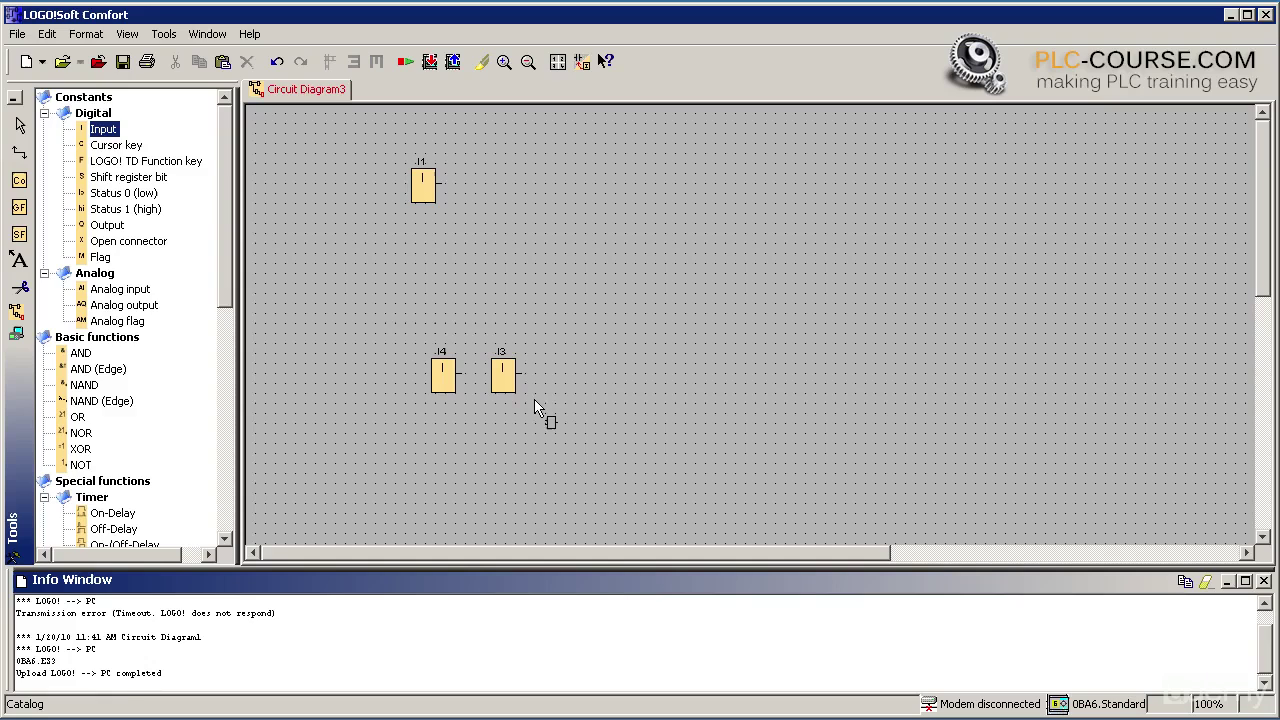
pyautogui.click(20, 125)
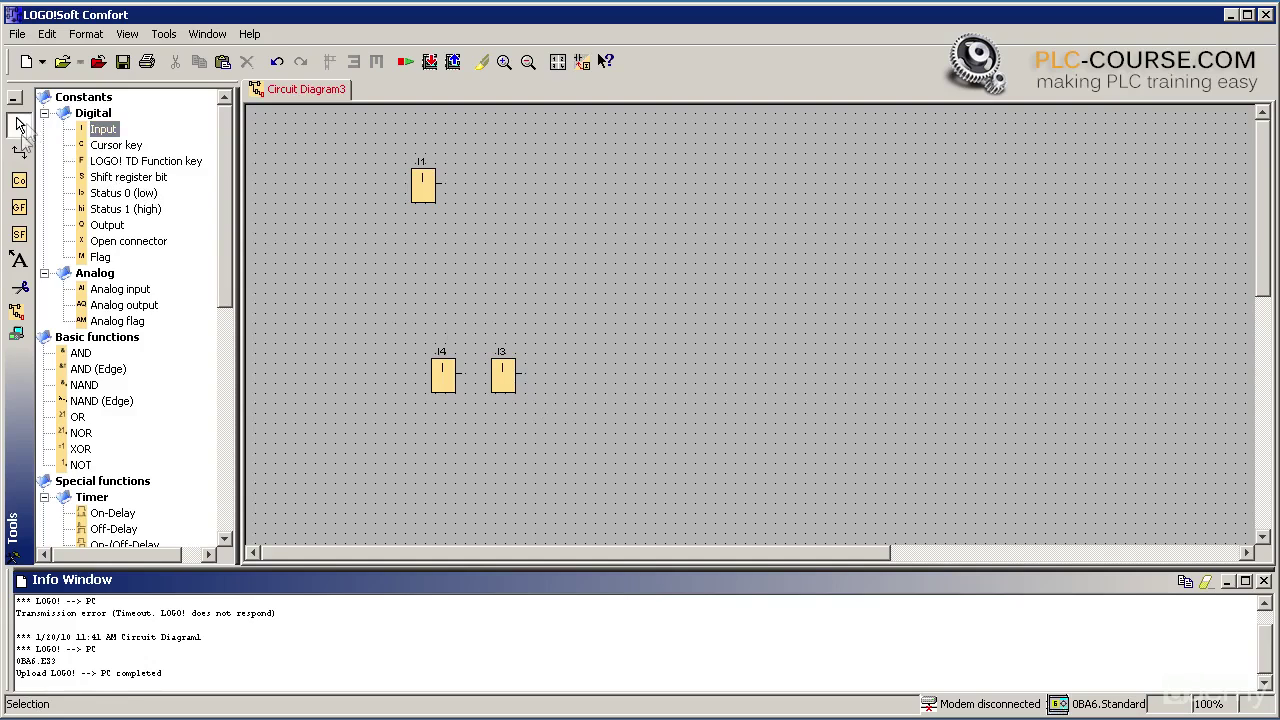
pyautogui.moveTo(330, 292); pyautogui.dragTo(551, 436)
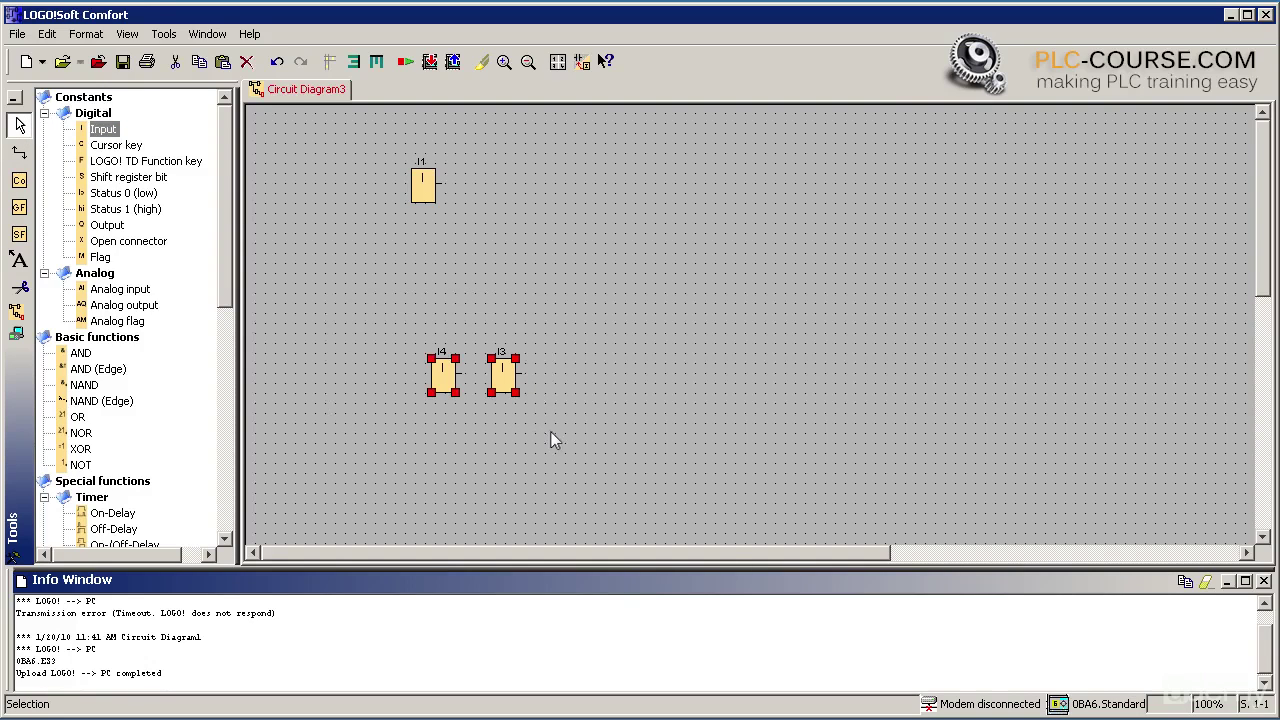
pyautogui.rightClick(505, 369)
pyautogui.click(562, 424)
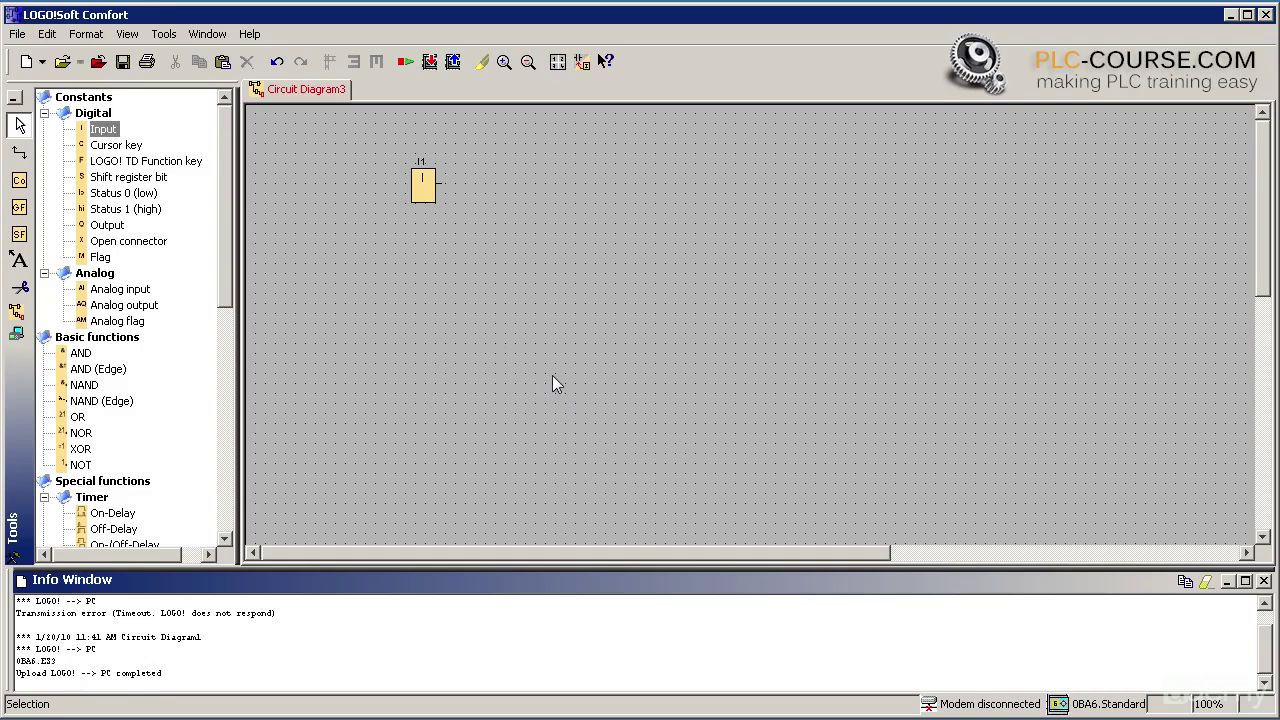
# Add input blocks I2, I3 and I4 below I1
pyautogui.click(96, 129)
pyautogui.click(393, 245)
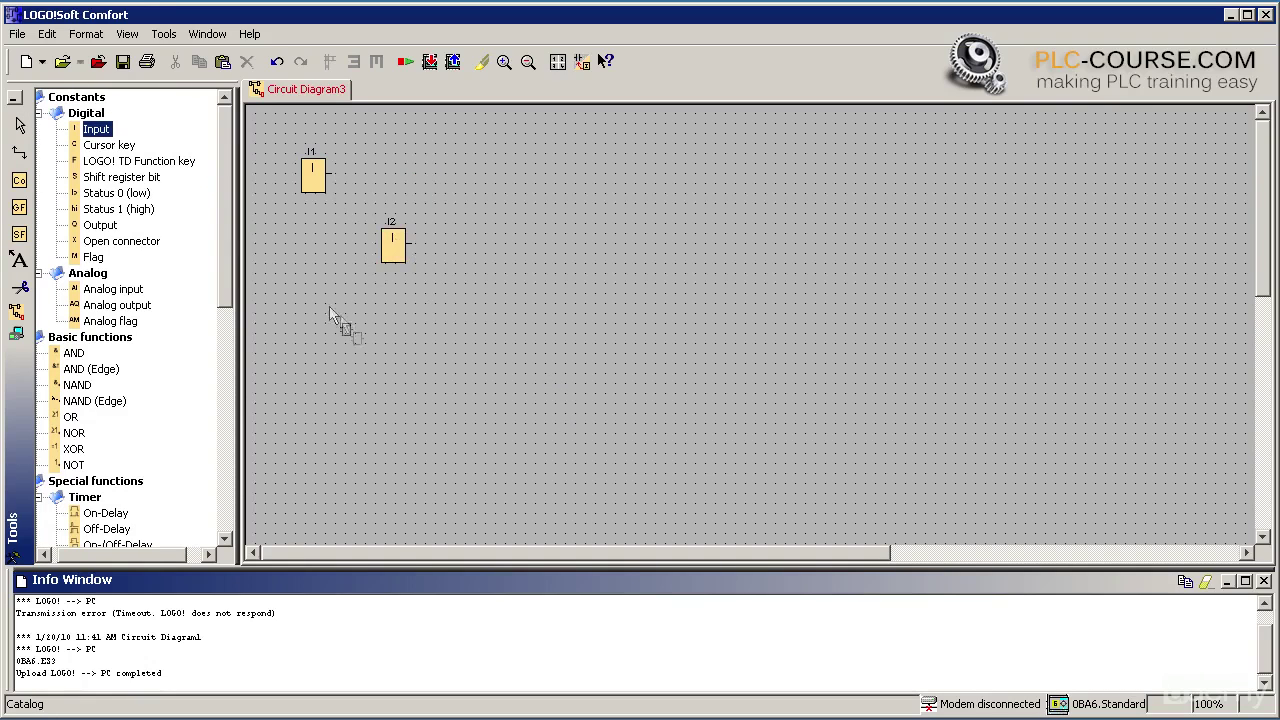
pyautogui.click(333, 315)
pyautogui.click(403, 365)
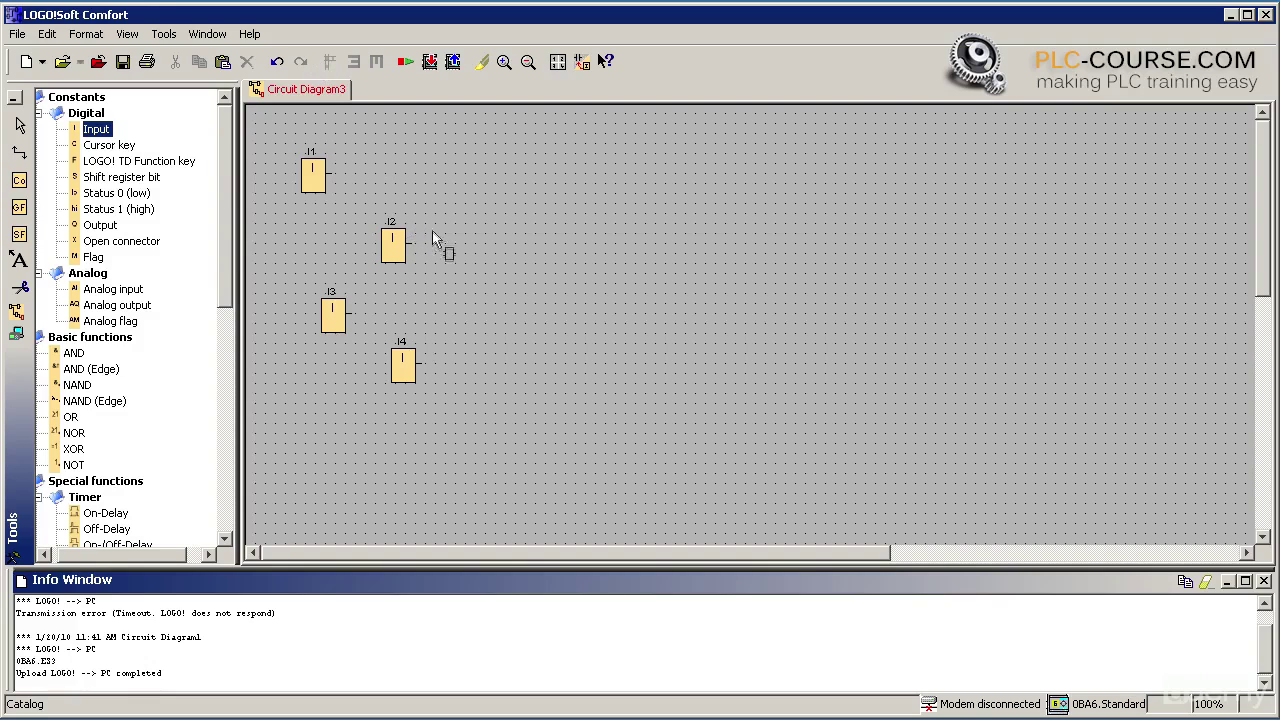
pyautogui.press('Escape')
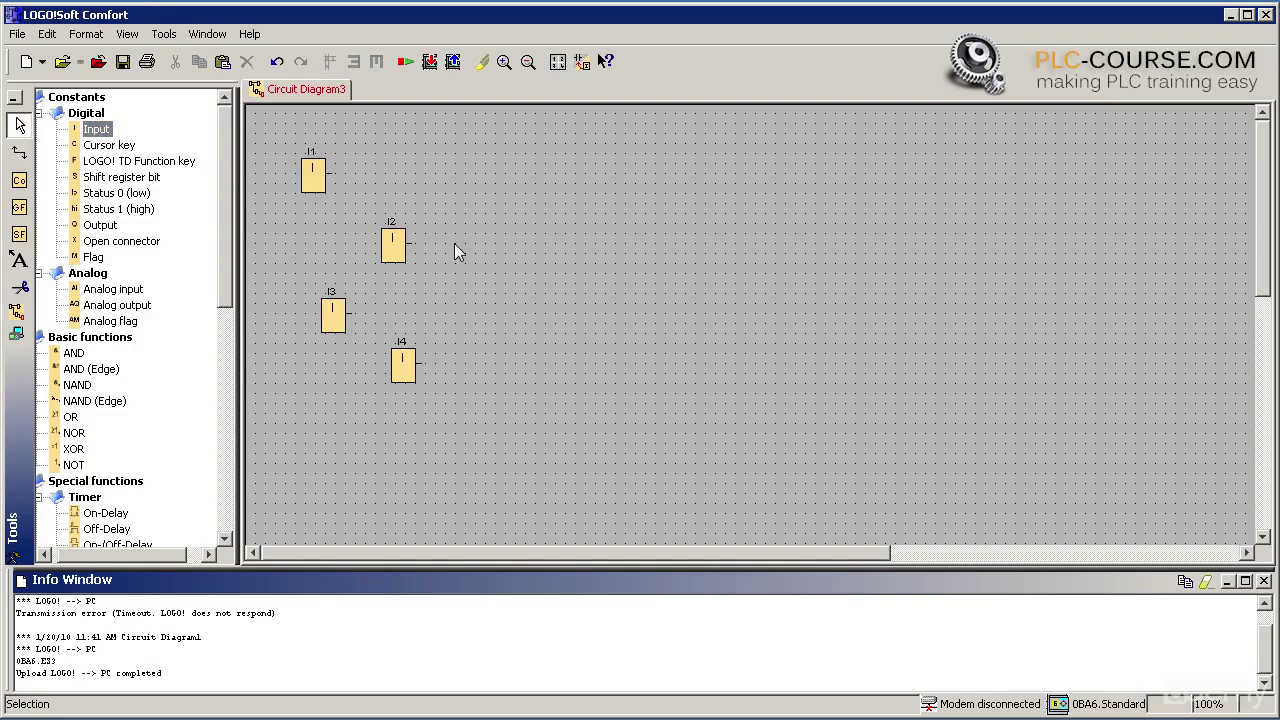
# Align I1–I4 in one vertical column and nudge I4 down for even spacing
pyautogui.moveTo(266, 133); pyautogui.dragTo(492, 408)
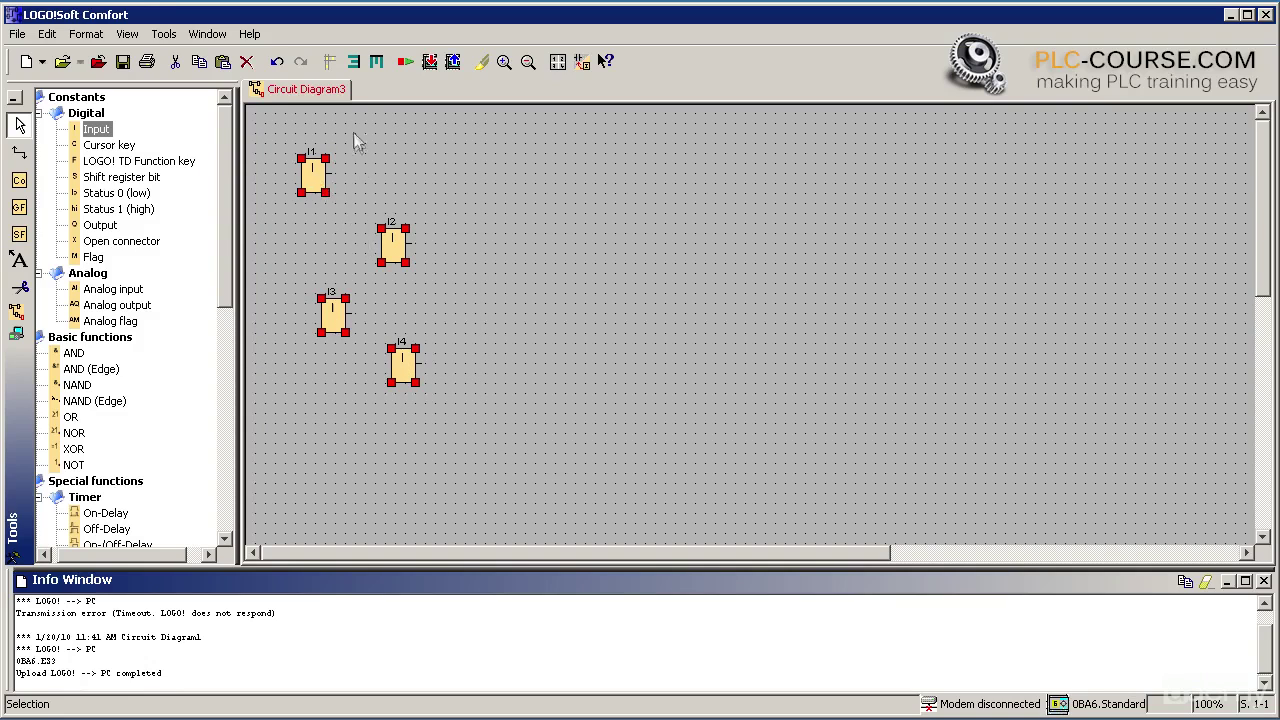
pyautogui.click(355, 64)
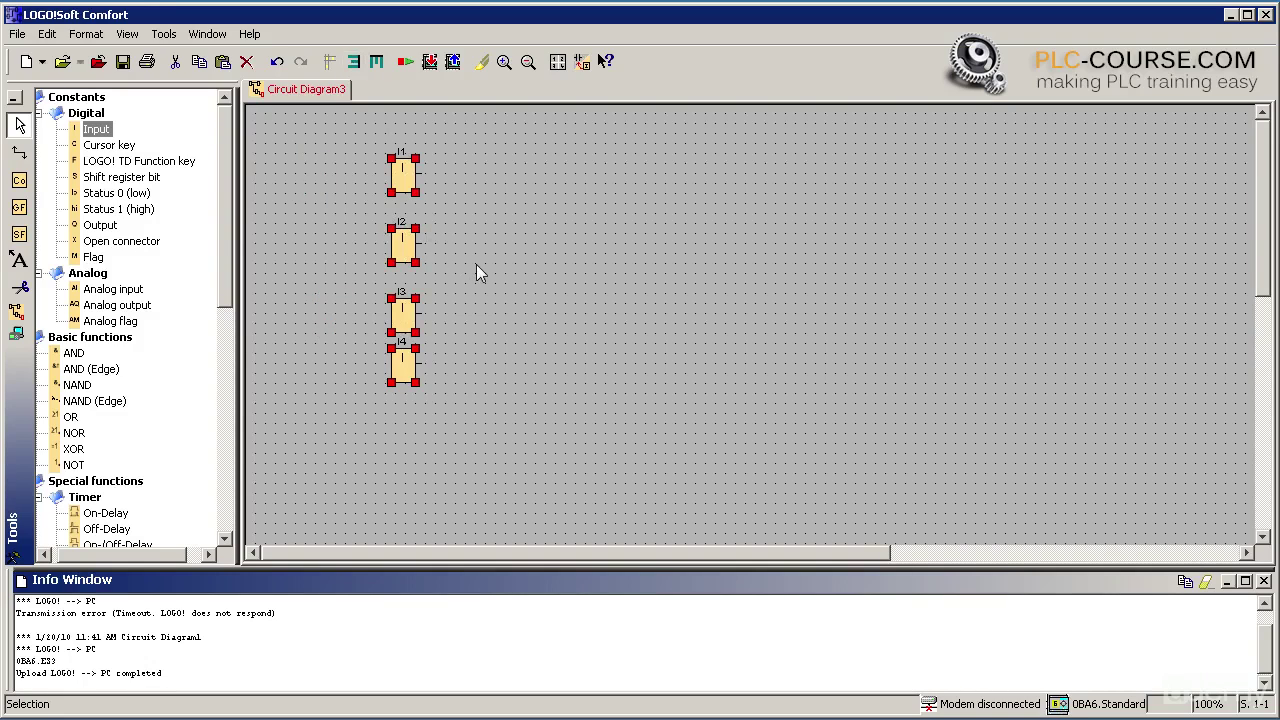
pyautogui.click(451, 393)
pyautogui.click(403, 368)
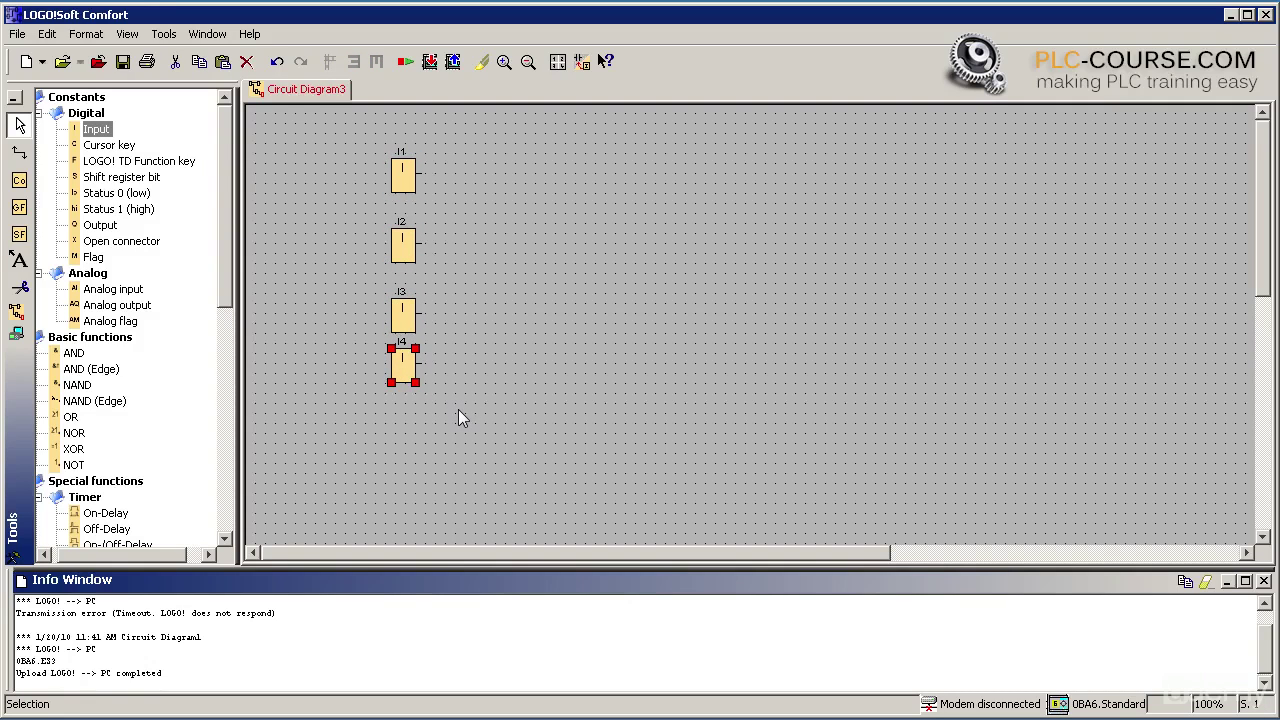
pyautogui.press('Down')
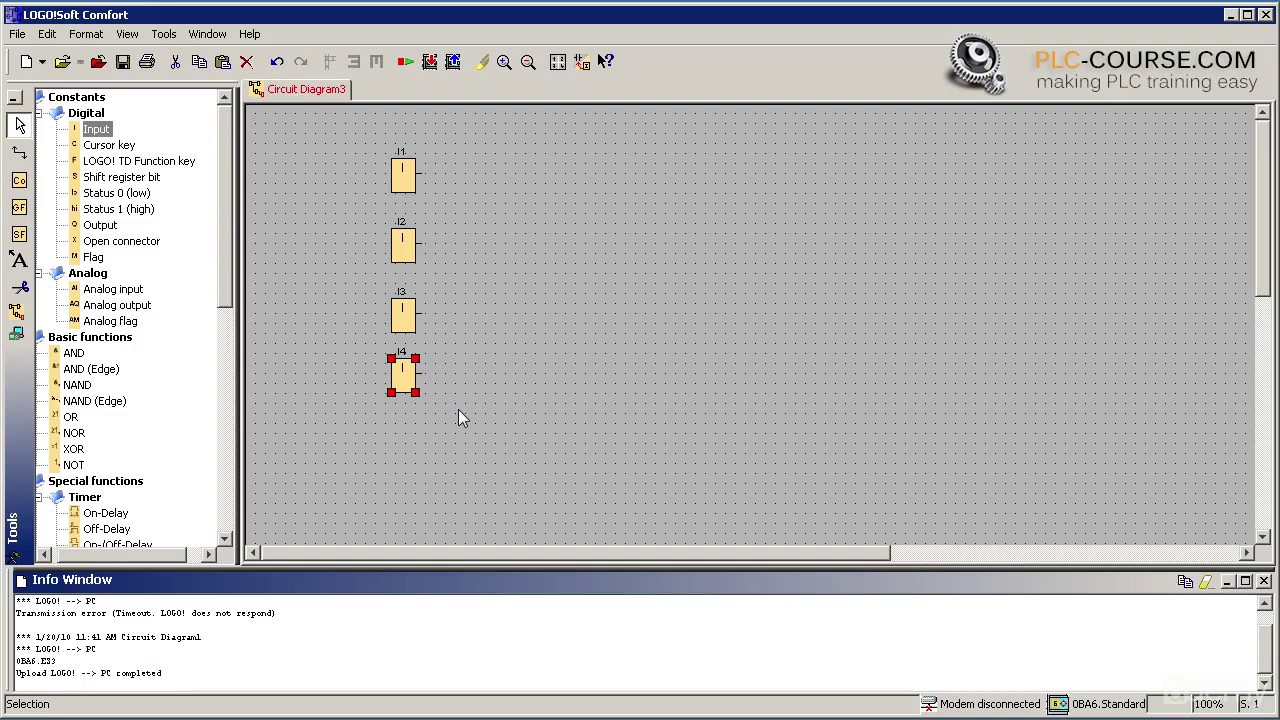
pyautogui.click(454, 436)
pyautogui.click(100, 225)
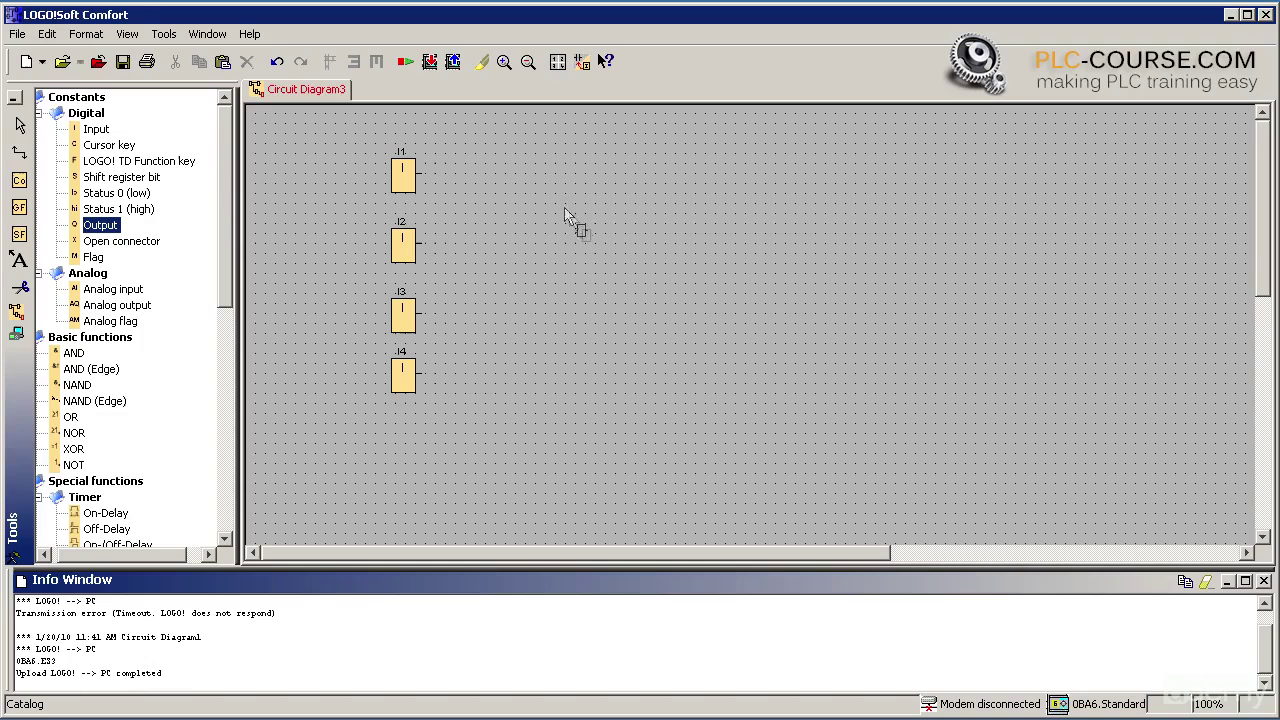
# Place output blocks Q1–Q4 in a column, each beside its matching input
pyautogui.click(556, 172)
pyautogui.click(556, 242)
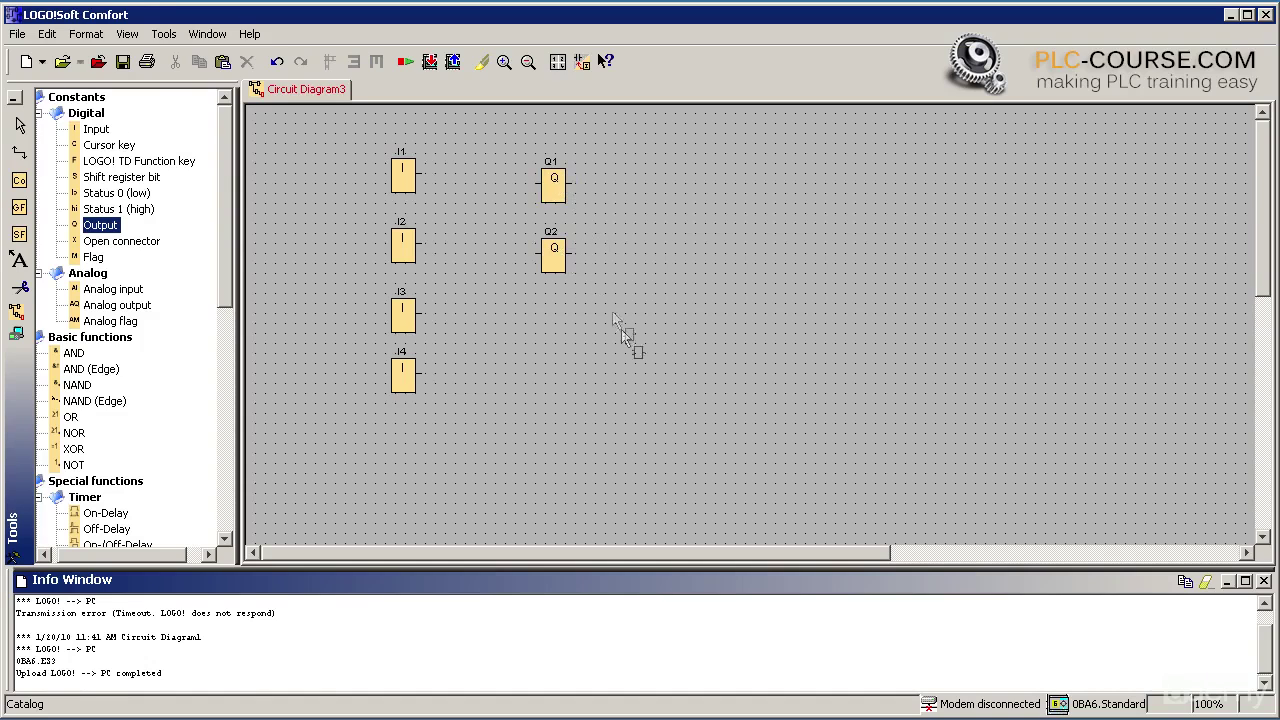
pyautogui.click(556, 306)
pyautogui.click(556, 366)
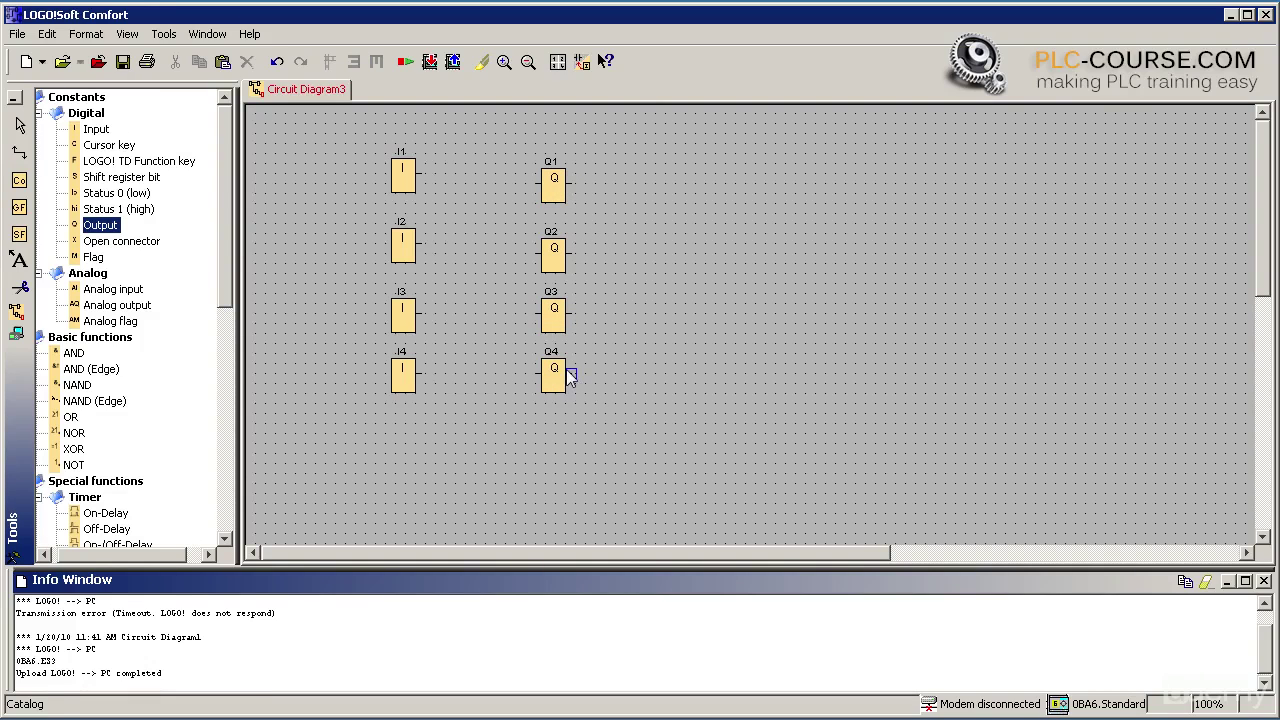
pyautogui.press('Escape')
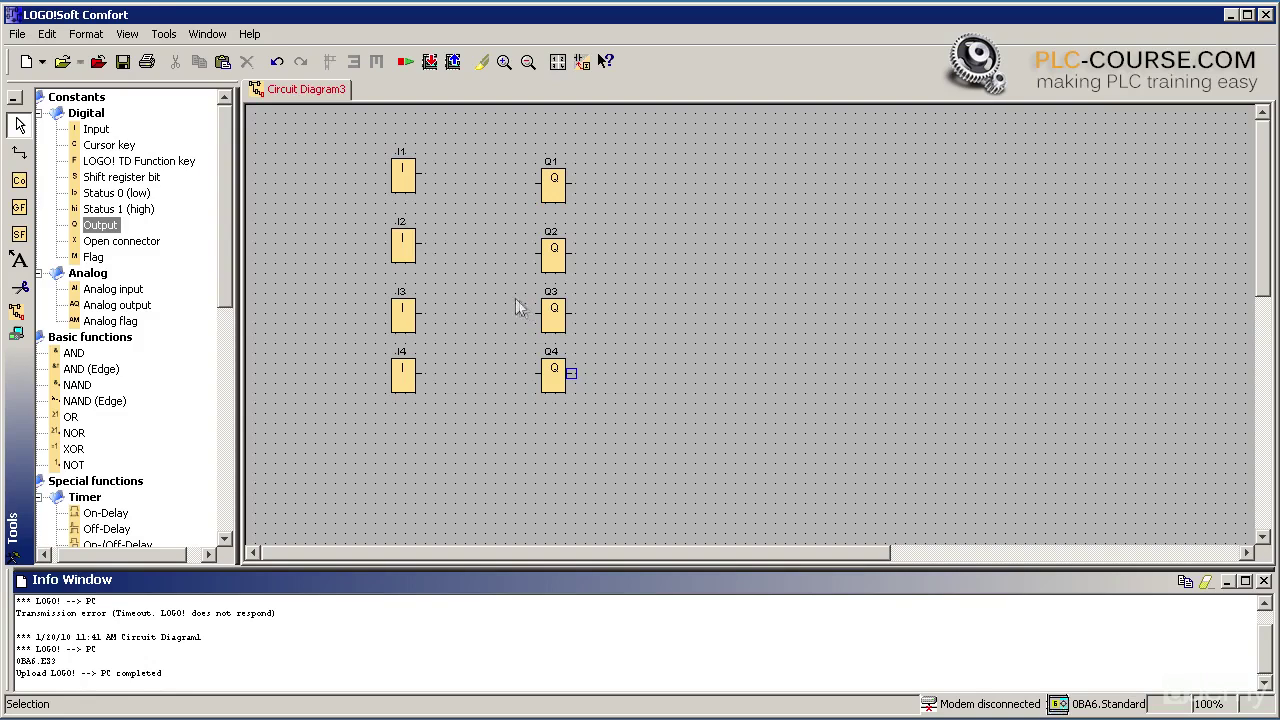
pyautogui.press('F5')
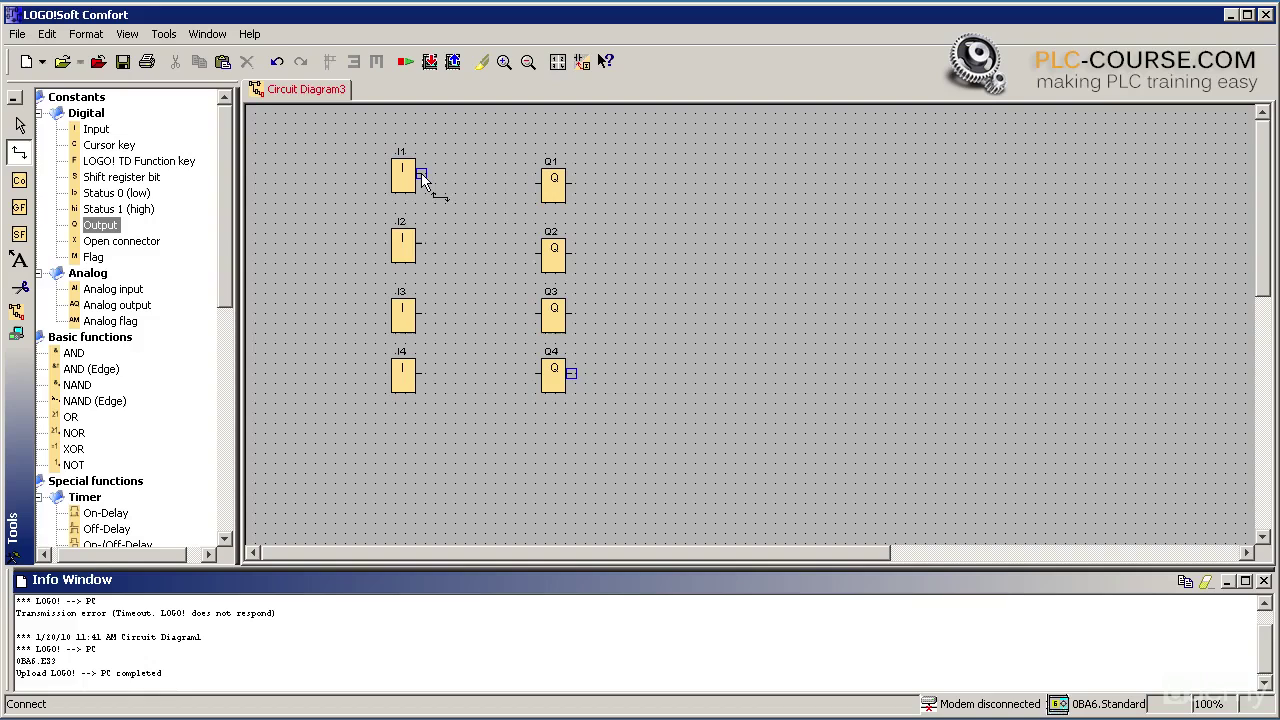
# Connect I1 to Q1, I2 to Q2, I3 to Q3 and I4 to Q4
pyautogui.moveTo(421, 176); pyautogui.dragTo(537, 186)
pyautogui.moveTo(421, 245); pyautogui.dragTo(540, 257)
pyautogui.moveTo(535, 316); pyautogui.dragTo(421, 314)
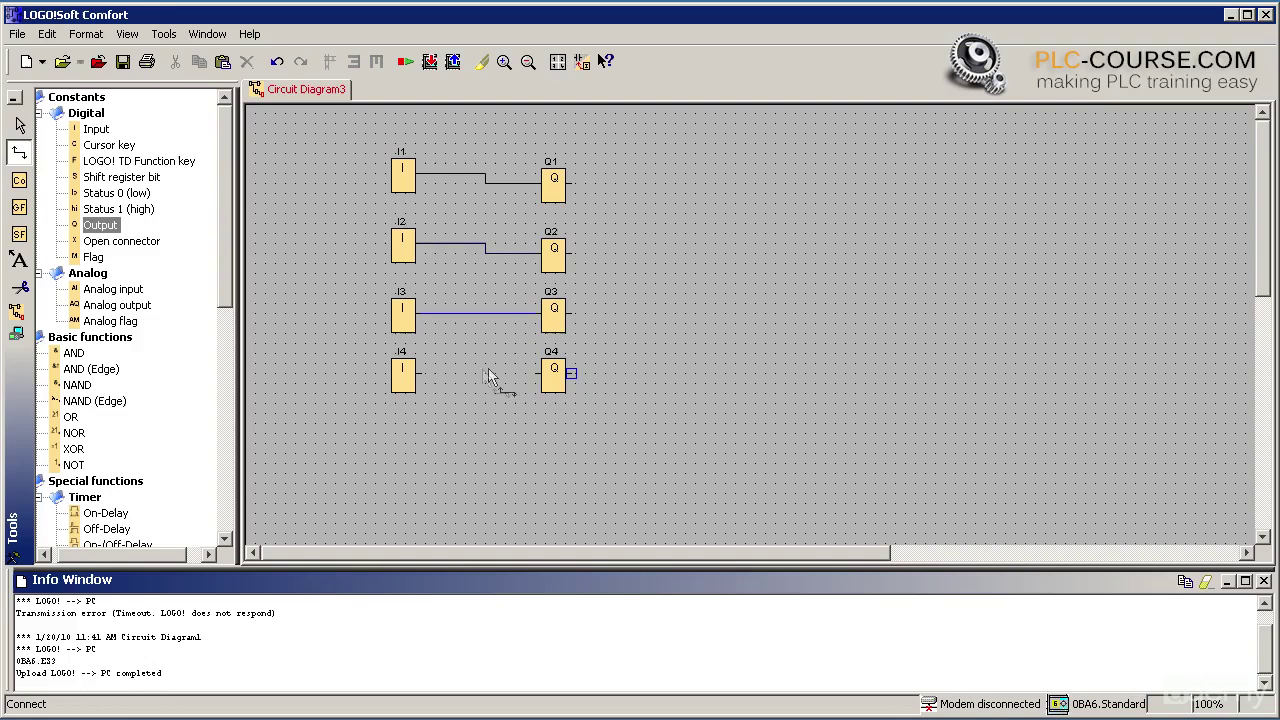
pyautogui.moveTo(533, 377); pyautogui.dragTo(421, 374)
# Save the wired diagram as program_v1.lsc
pyautogui.hotkey('ctrl', 's')
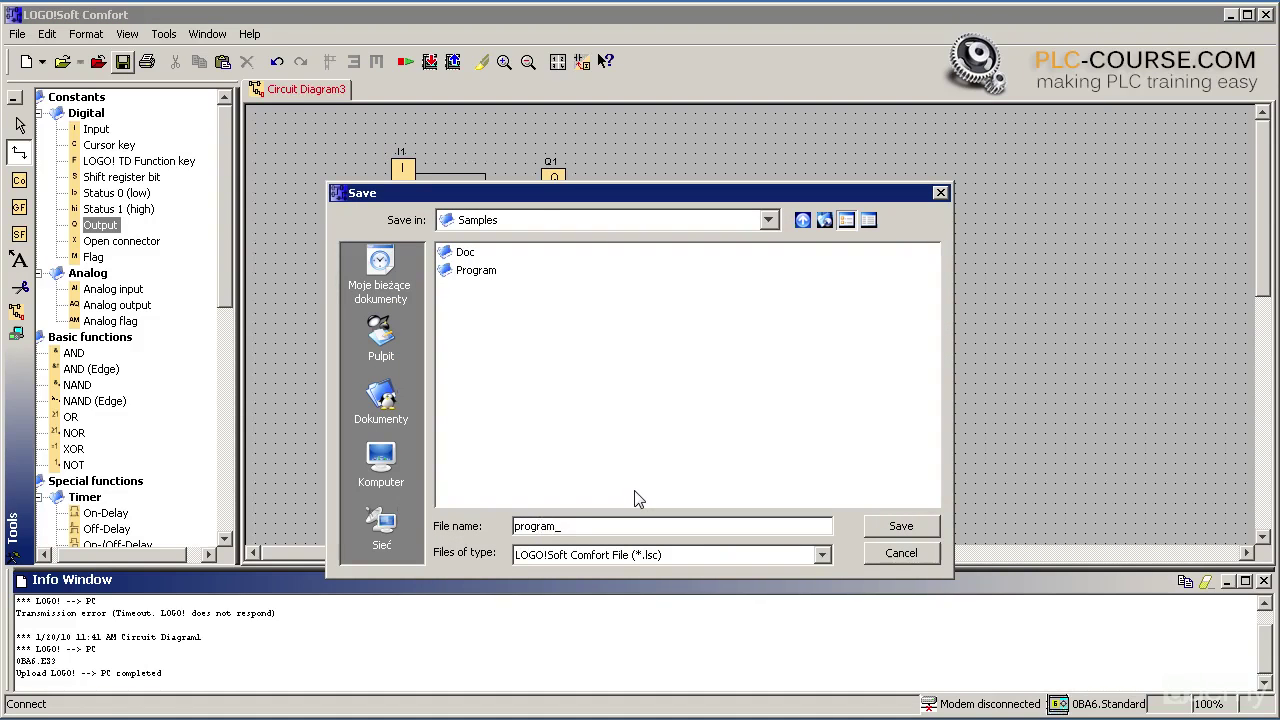
pyautogui.press('Return')
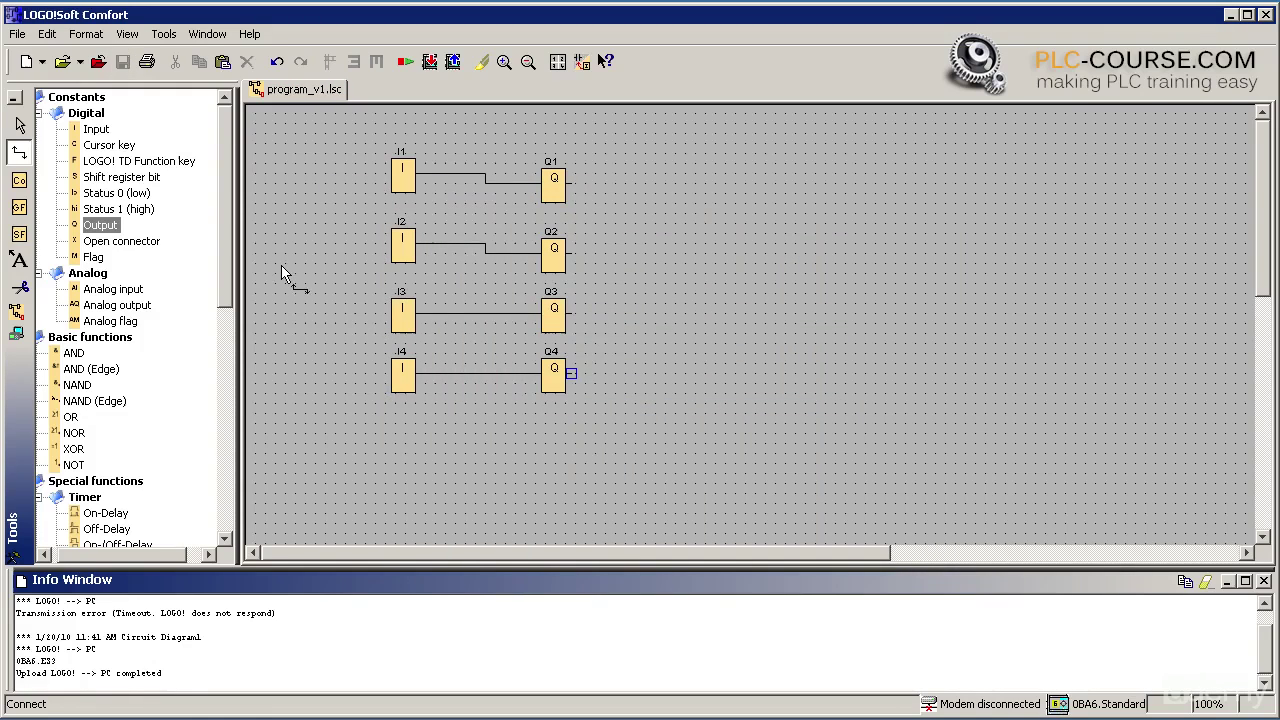
pyautogui.press('Escape')
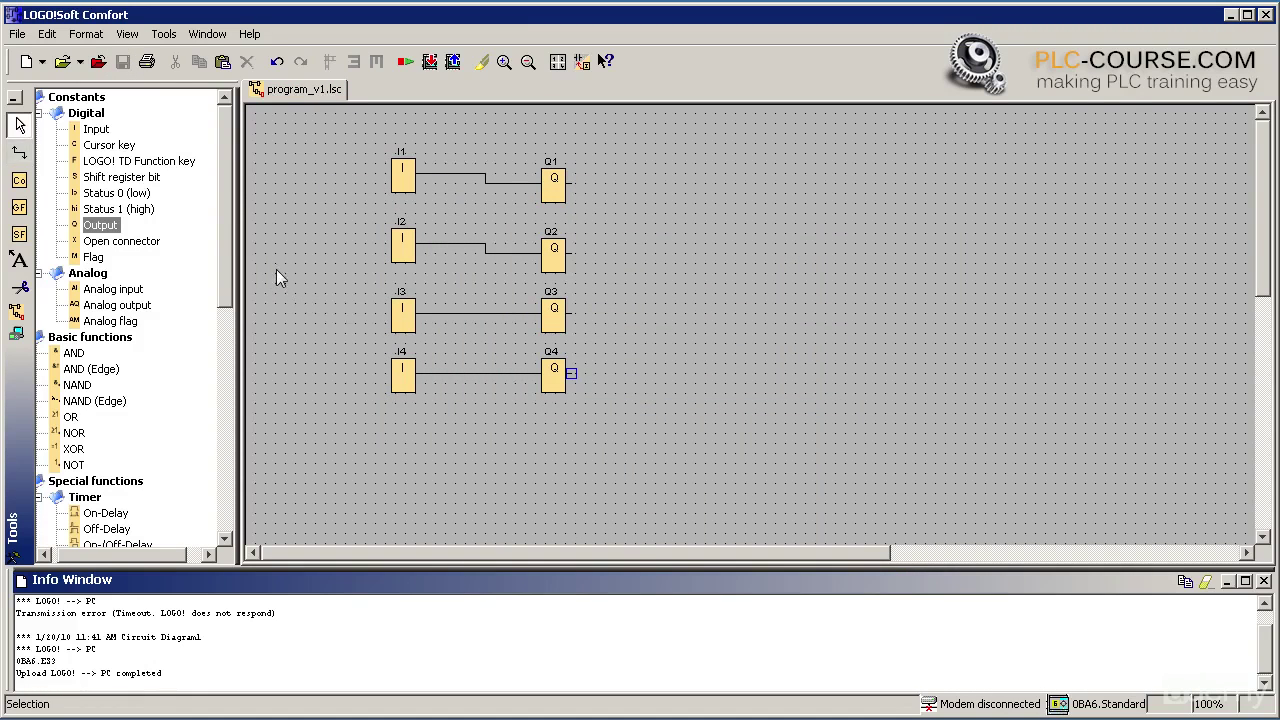
# Start simulation and toggle input I1 on, off, then on again so Q1 lights
pyautogui.click(17, 312)
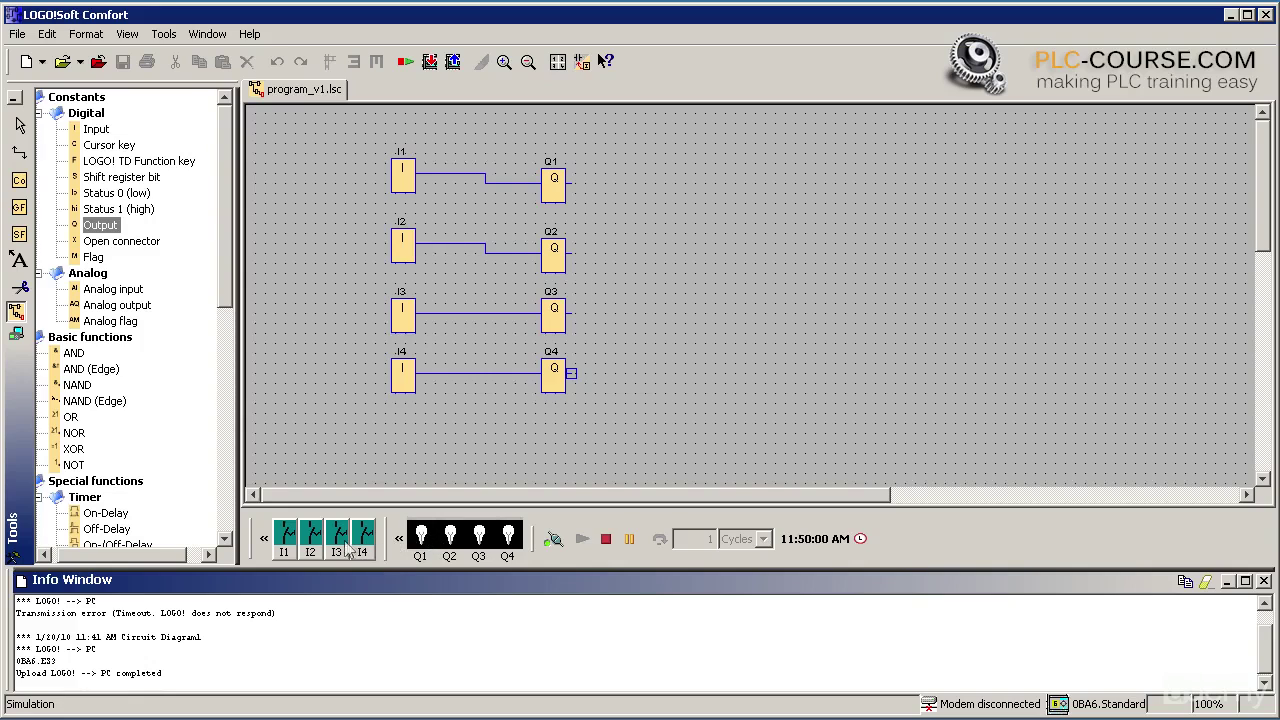
pyautogui.click(285, 538)
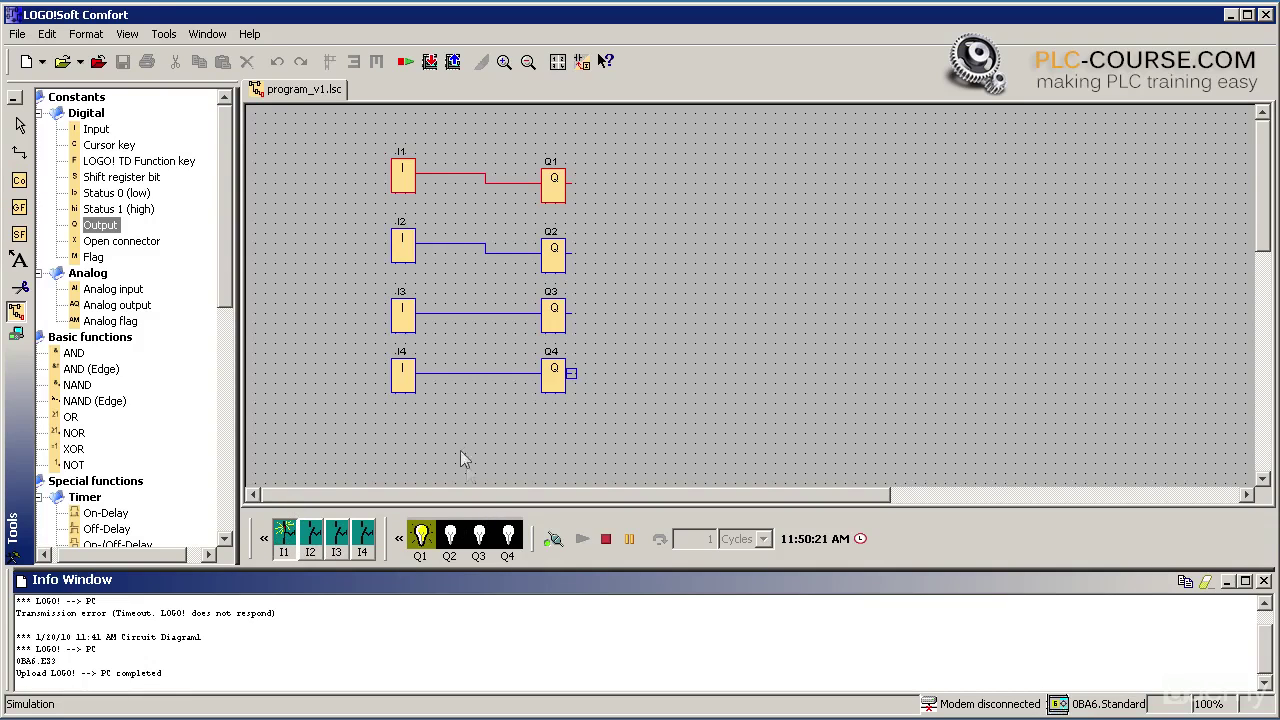
pyautogui.click(288, 535)
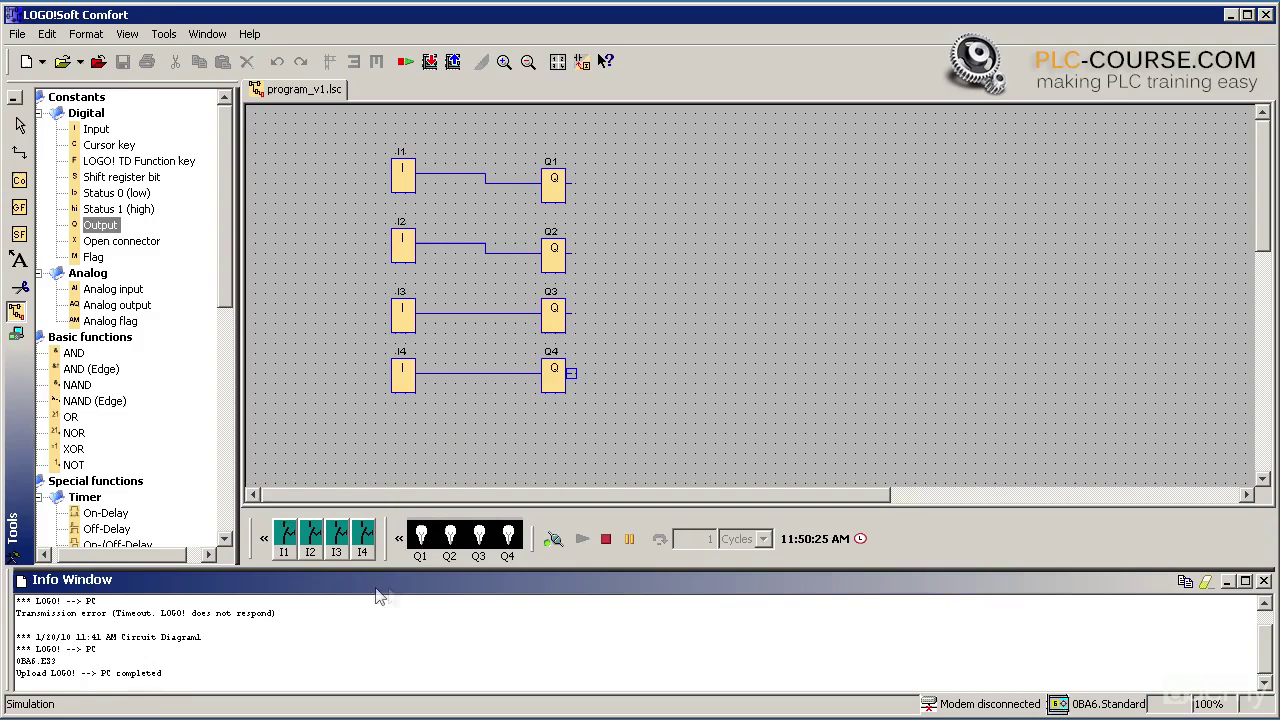
pyautogui.click(287, 537)
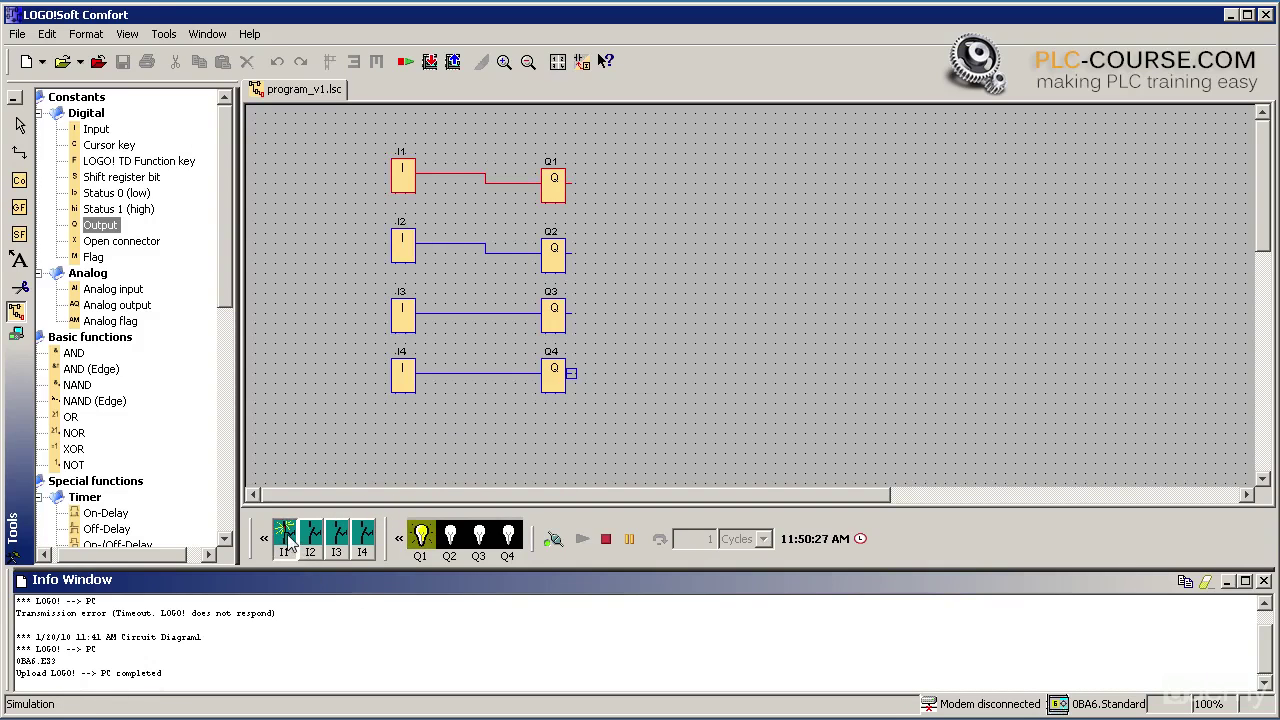